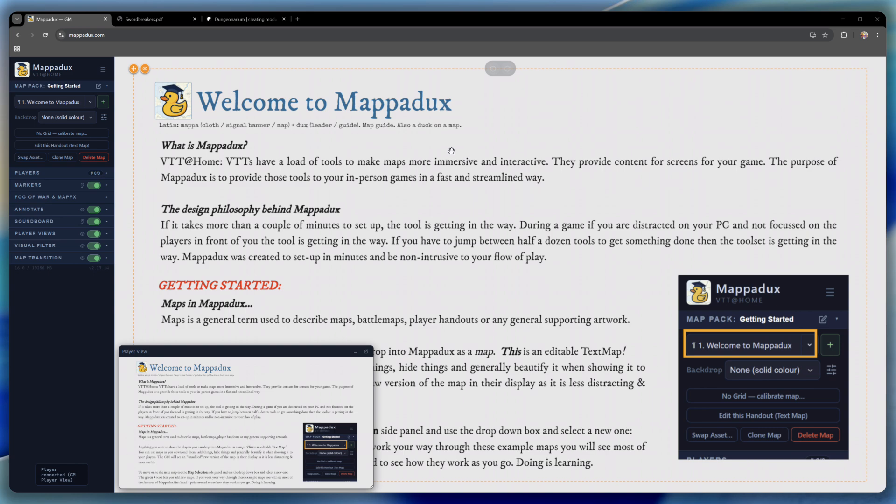
- Move the floating Player View window up over the handout text and return it to the handout's lower-left area
{"action": "left_click_drag", "start_coordinate": [187, 347], "coordinate": [266, 202]}
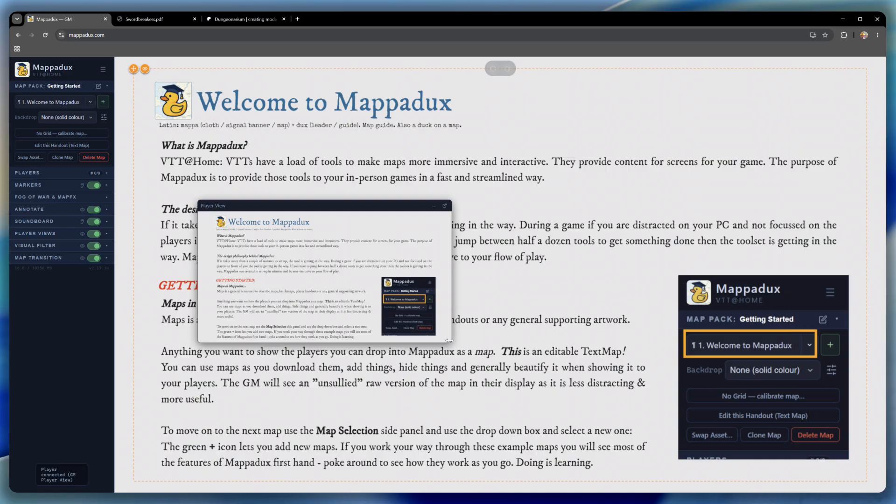
{"action": "left_click_drag", "start_coordinate": [380, 206], "coordinate": [305, 351]}
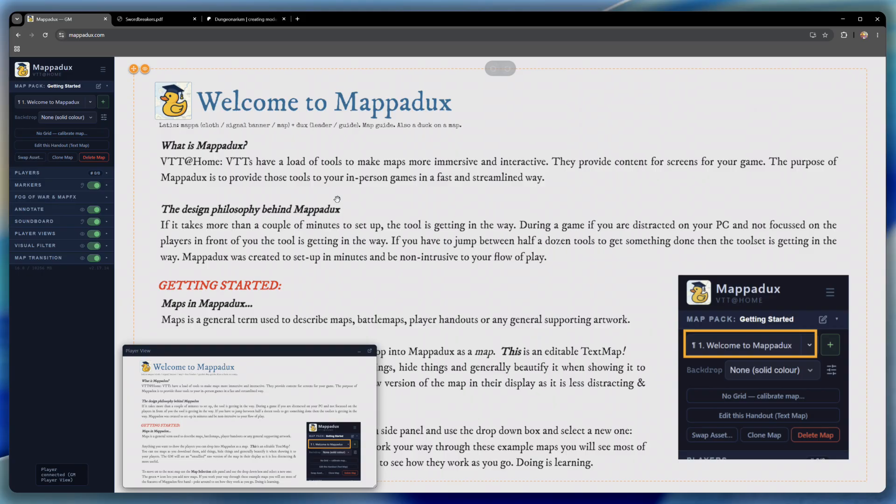
- Switch to Swordbreakers.pdf and find the Mouth of Swords map on page 11
{"action": "left_click", "coordinate": [150, 19]}
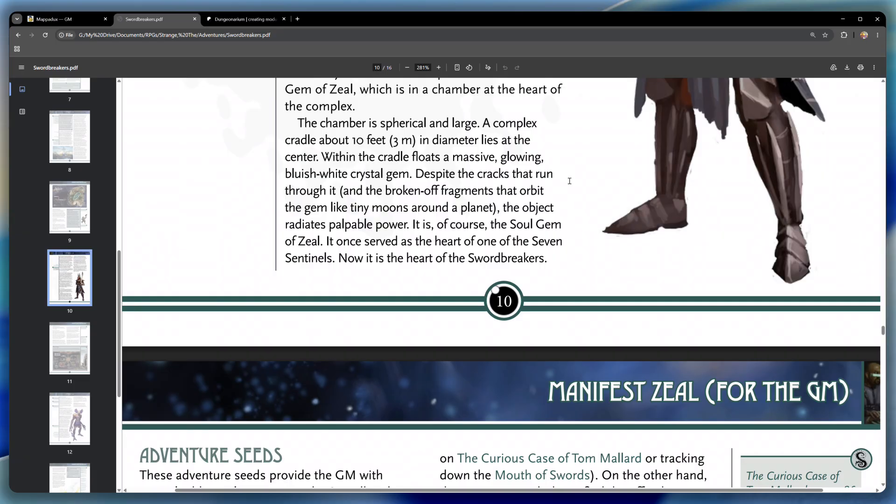
{"action": "scroll", "coordinate": [570, 184], "scroll_direction": "down", "scroll_amount": 5}
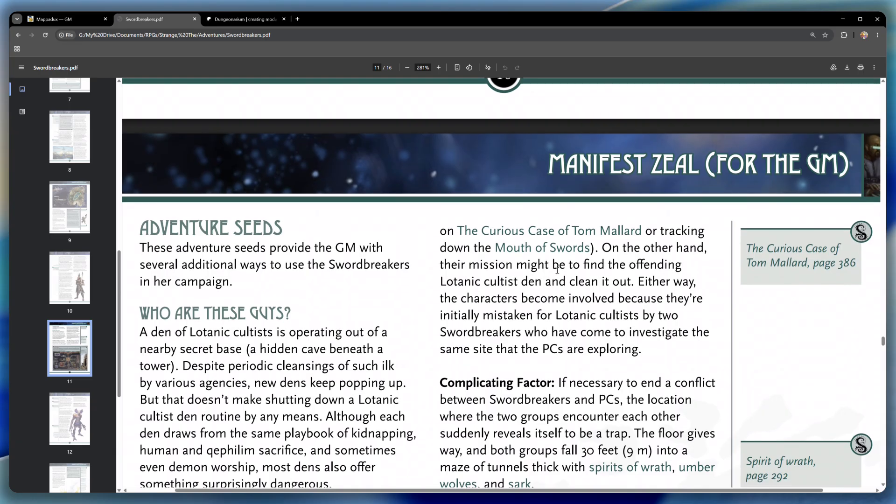
{"action": "scroll", "coordinate": [557, 270], "scroll_direction": "down", "scroll_amount": 6}
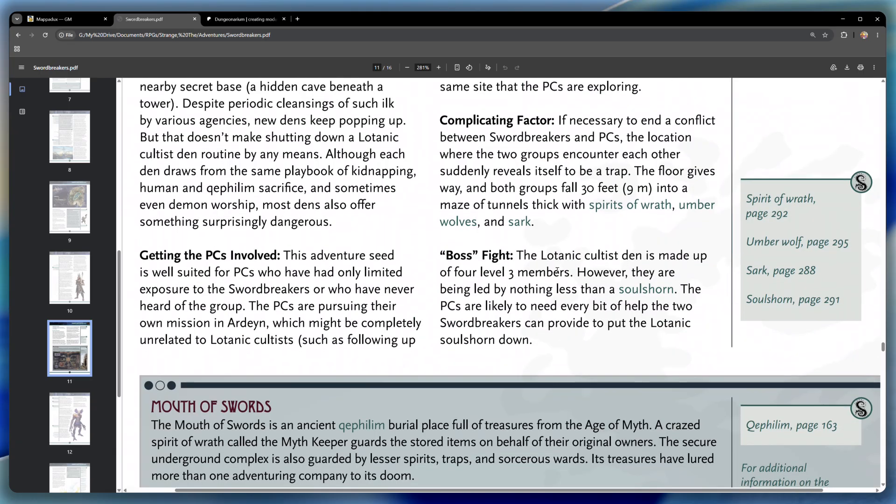
{"action": "scroll", "coordinate": [556, 271], "scroll_direction": "down", "scroll_amount": 6}
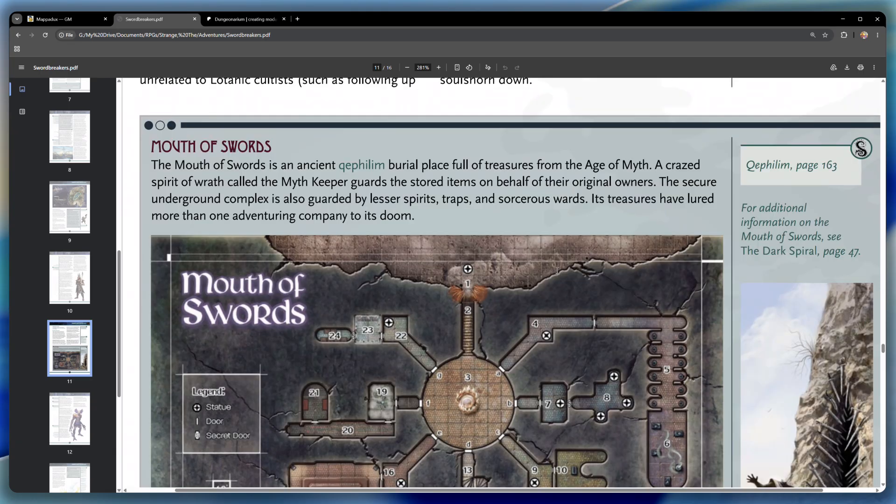
{"action": "scroll", "coordinate": [556, 270], "scroll_direction": "down", "scroll_amount": 2}
{"action": "scroll", "coordinate": [556, 270], "scroll_direction": "down", "scroll_amount": 1}
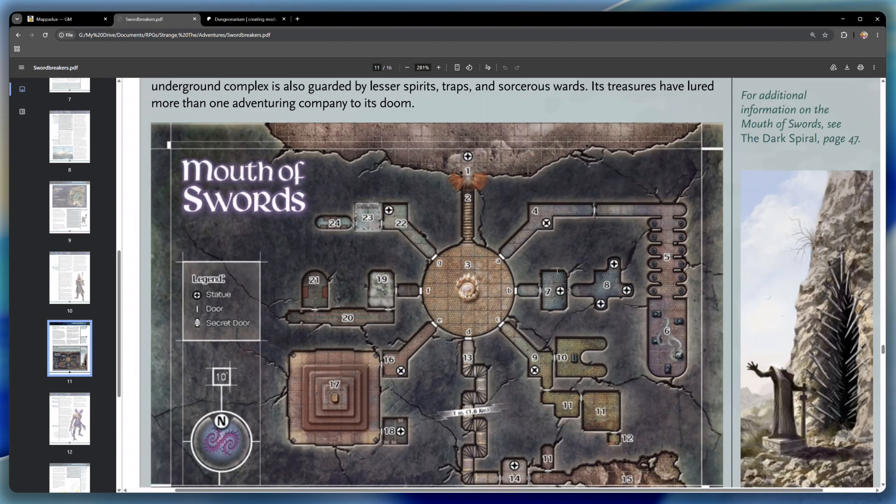
{"action": "scroll", "coordinate": [556, 271], "scroll_direction": "down", "scroll_amount": 1}
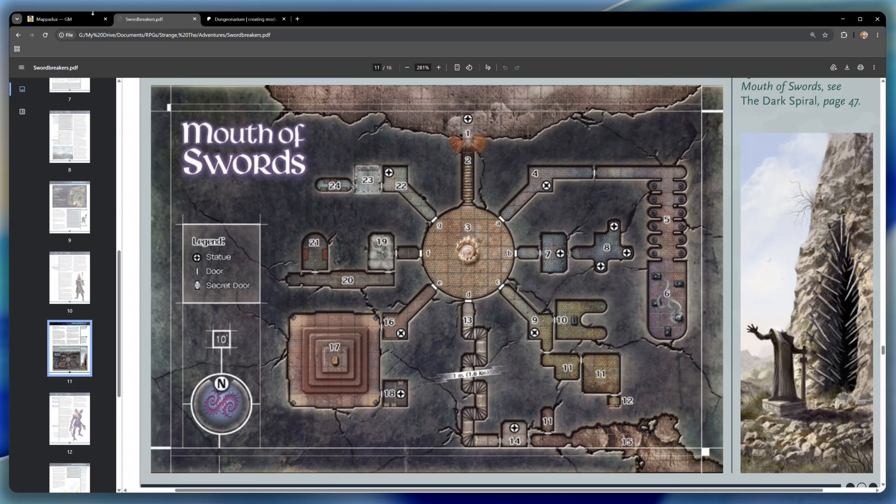
- Return to Mappadux and wipe the current pack to start a new map pack named Thursday Night
{"action": "left_click", "coordinate": [62, 20]}
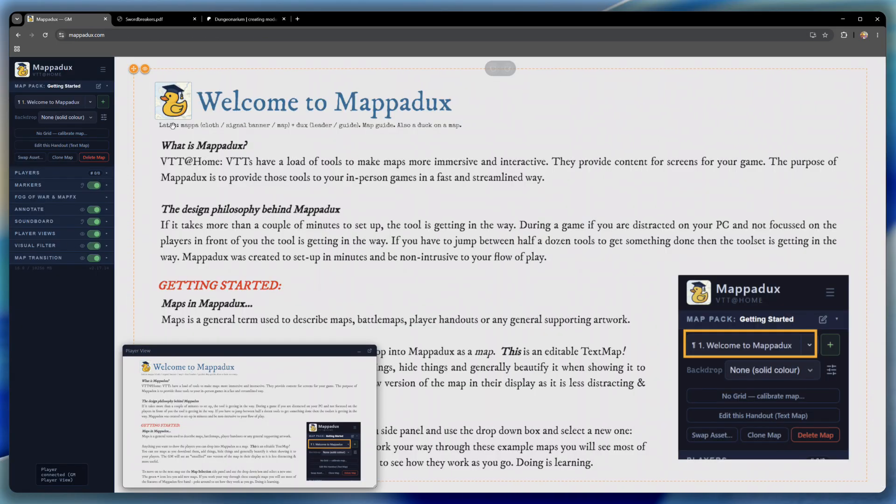
{"action": "left_click", "coordinate": [102, 69]}
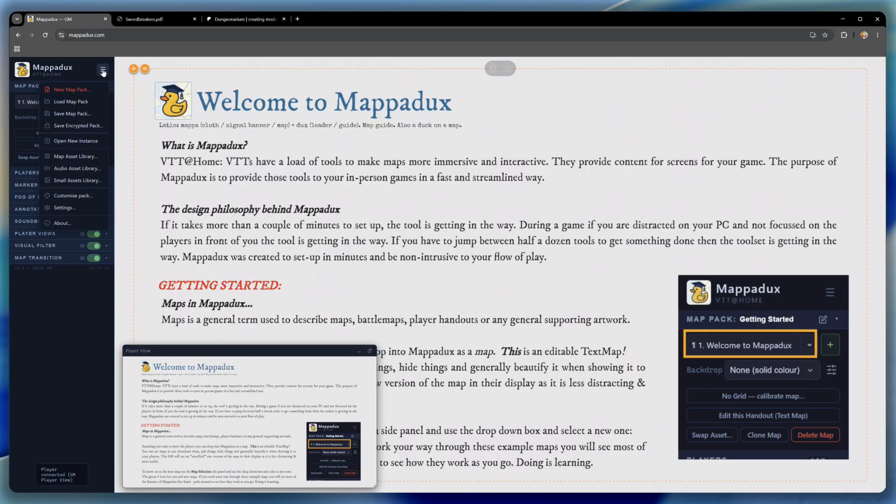
{"action": "left_click", "coordinate": [66, 93]}
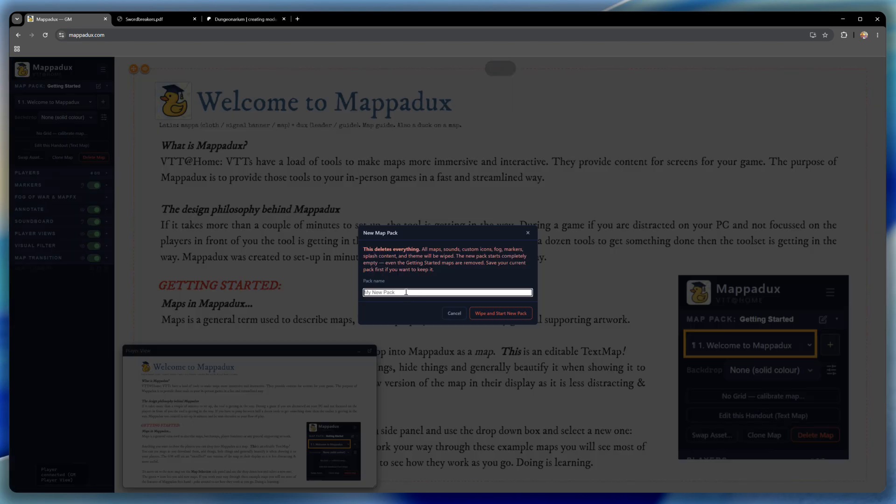
{"action": "type", "text": "Thursday Night"}
{"action": "left_click", "coordinate": [502, 314]}
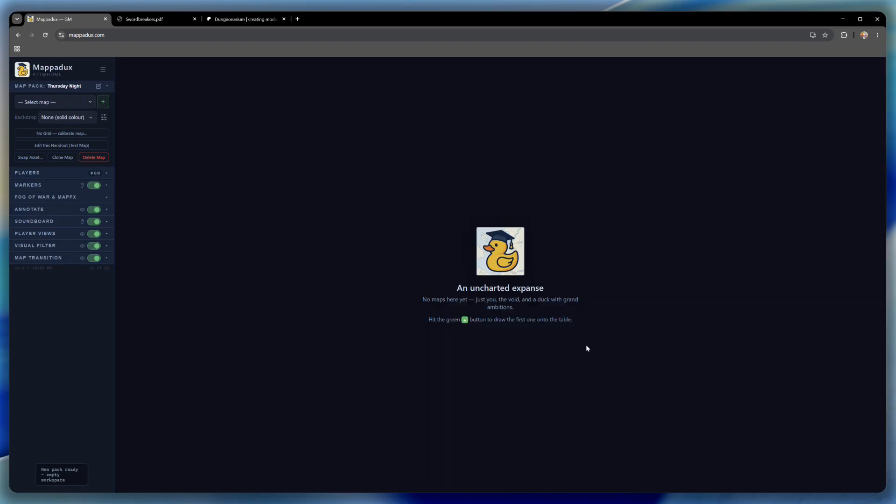
- Load the image file mos into the Map Asset Library's upload area
{"action": "left_click", "coordinate": [104, 102]}
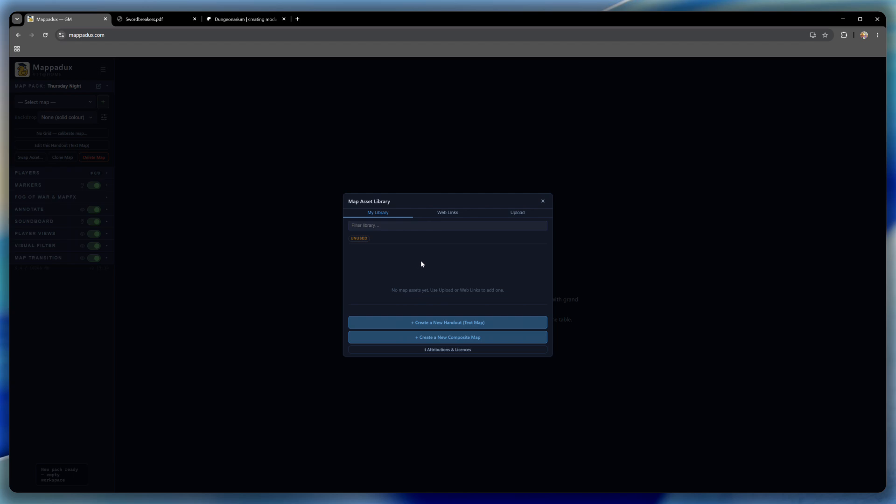
{"action": "left_click", "coordinate": [515, 212]}
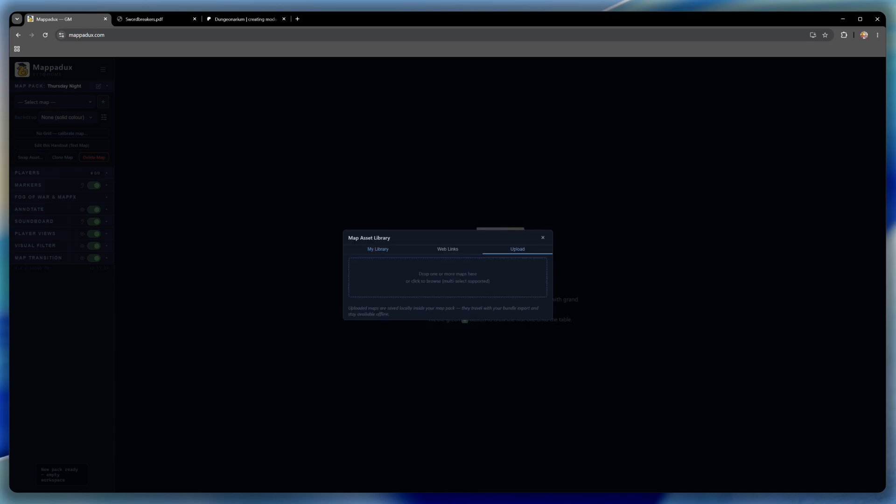
{"action": "left_click_drag", "start_coordinate": [18, 379], "coordinate": [430, 279]}
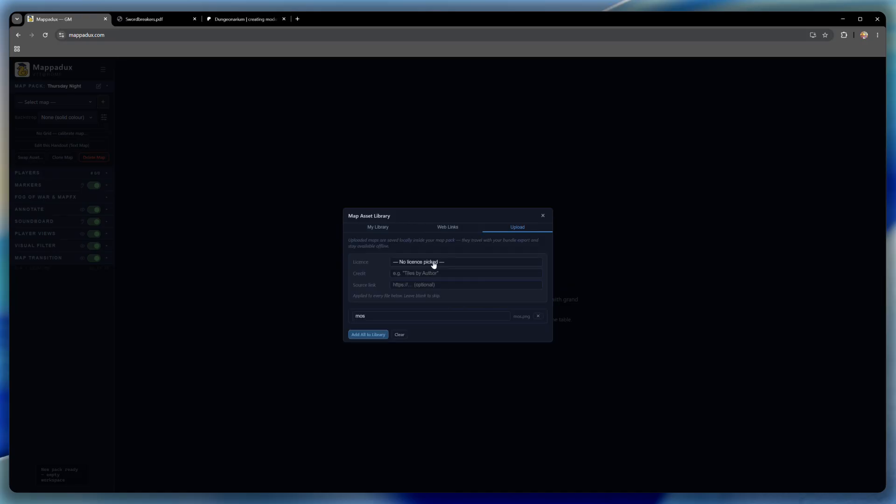
- Set the upload's licence to Other, enter Monte Cook Bruce Cordel as the credit, and add the map to the library
{"action": "left_click", "coordinate": [420, 356]}
{"action": "left_click", "coordinate": [432, 274]}
{"action": "type", "text": "Monte Cook"}
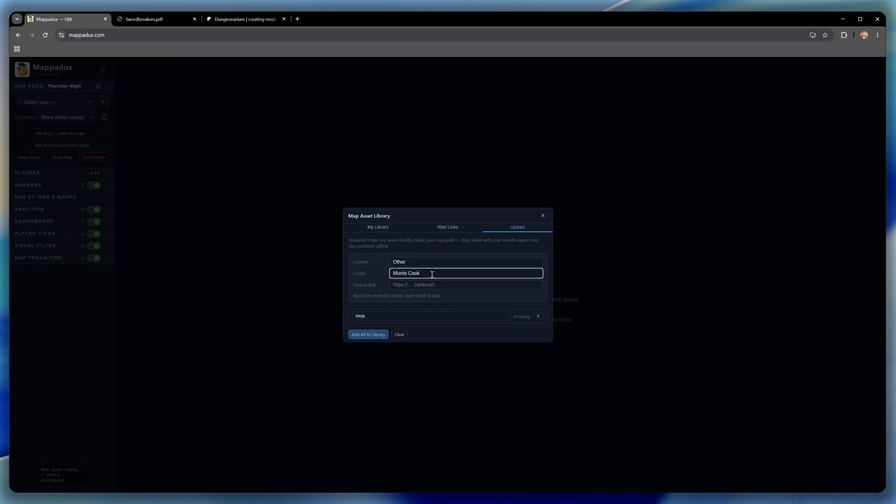
{"action": "type", "text": " Bruce Cordell"}
{"action": "left_click", "coordinate": [373, 335]}
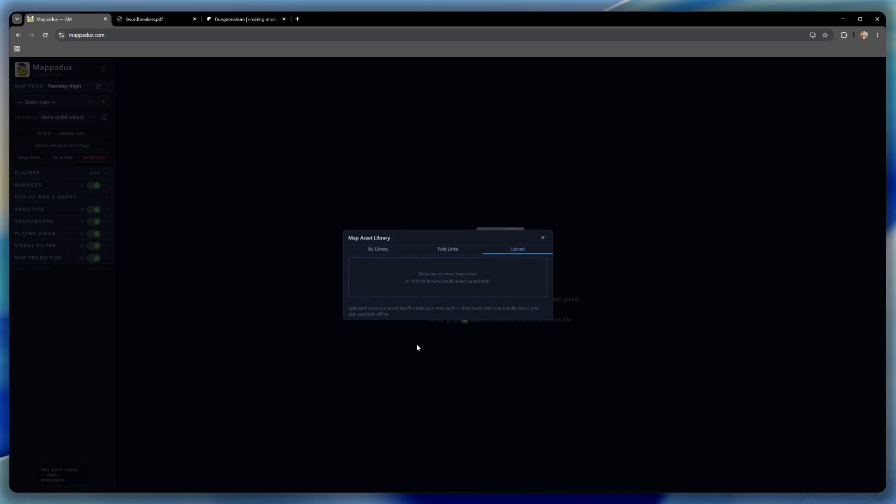
- Calibrate the mos map by spanning the scale line from room 19 to the far side of room 7 and setting it to 15 squares
{"action": "left_click", "coordinate": [387, 251]}
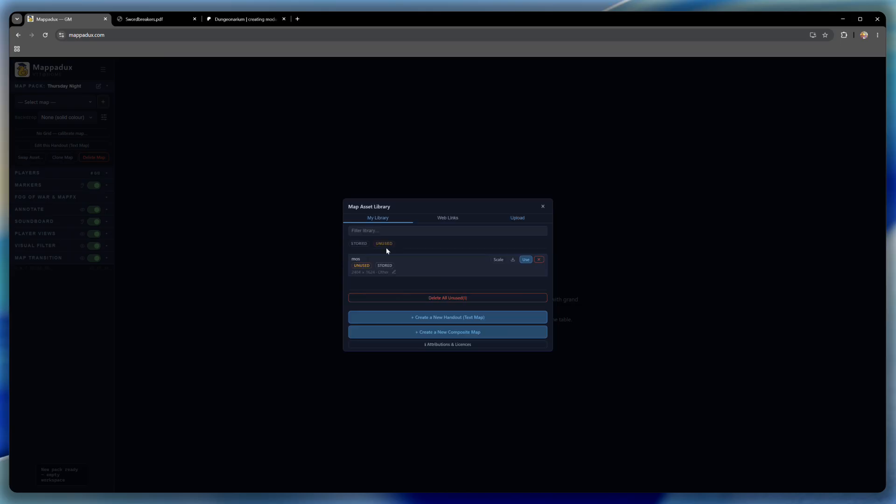
{"action": "mouse_move", "coordinate": [359, 262]}
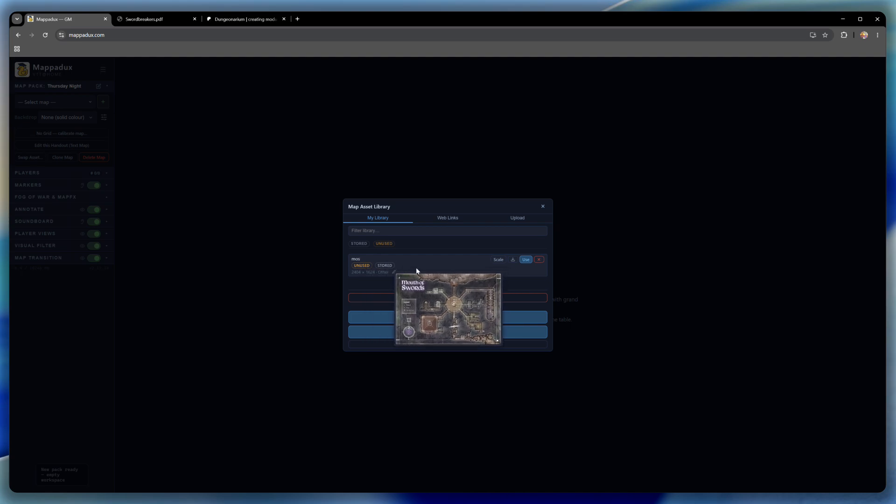
{"action": "left_click", "coordinate": [498, 259]}
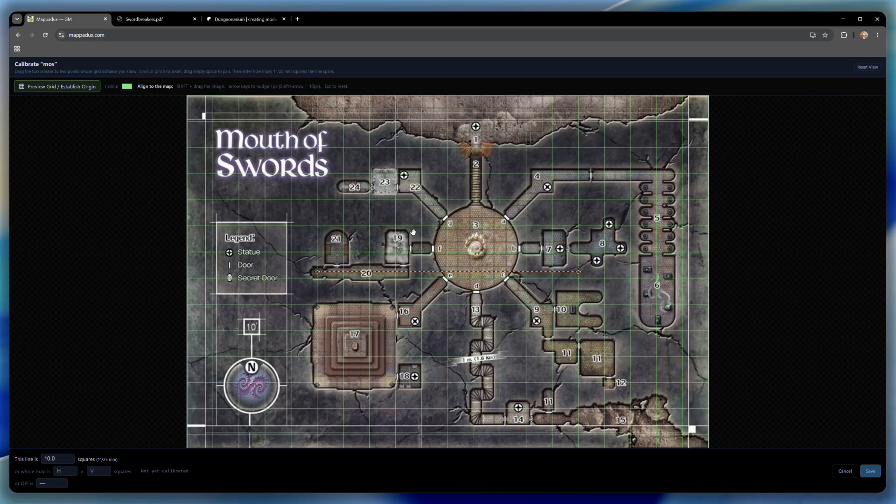
{"action": "left_click", "coordinate": [80, 88]}
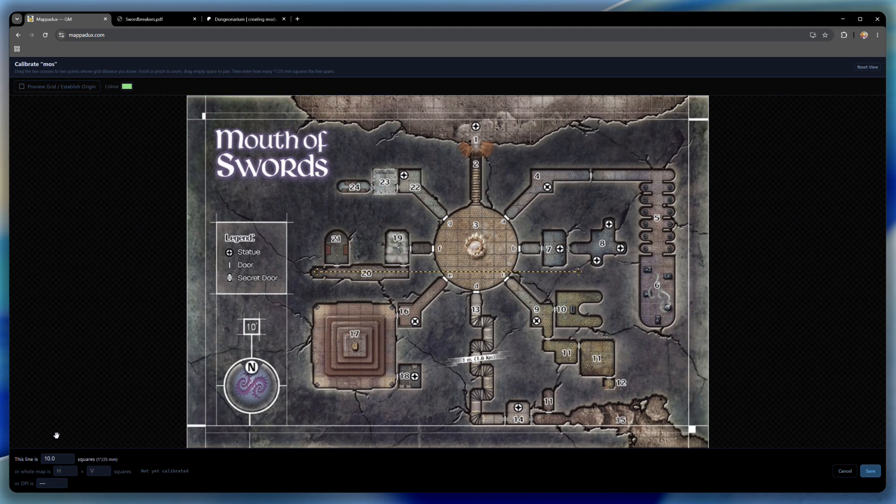
{"action": "left_click_drag", "start_coordinate": [318, 271], "coordinate": [387, 255]}
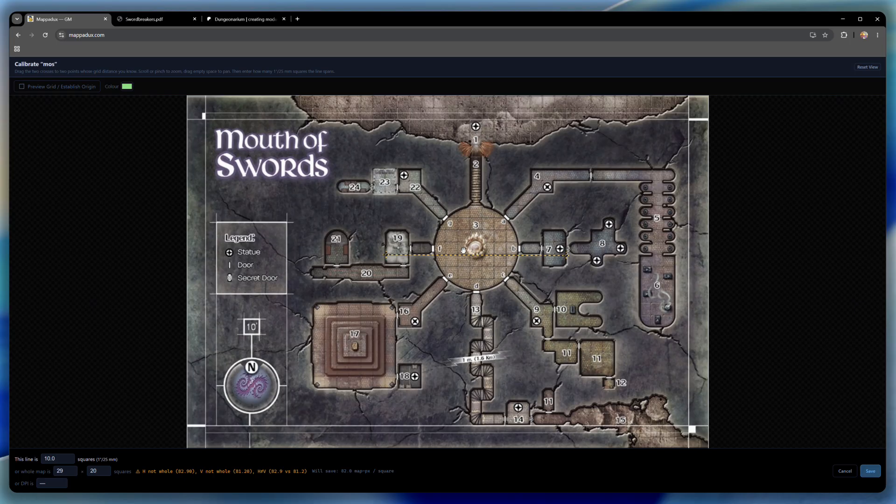
{"action": "left_click", "coordinate": [50, 459]}
{"action": "key", "text": "BackSpace"}
{"action": "type", "text": "5"}
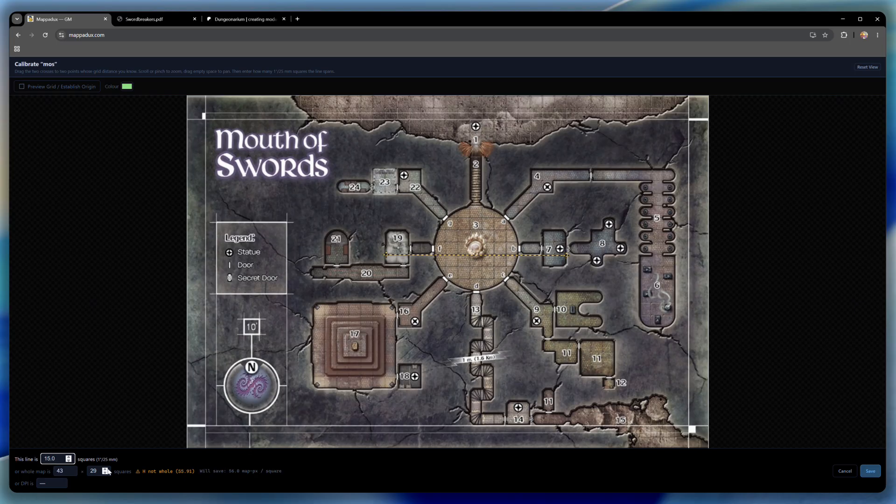
- Preview the grid, align it with the floor tiles of round room 3, and save the calibration
{"action": "left_click", "coordinate": [159, 412]}
{"action": "left_click", "coordinate": [64, 88]}
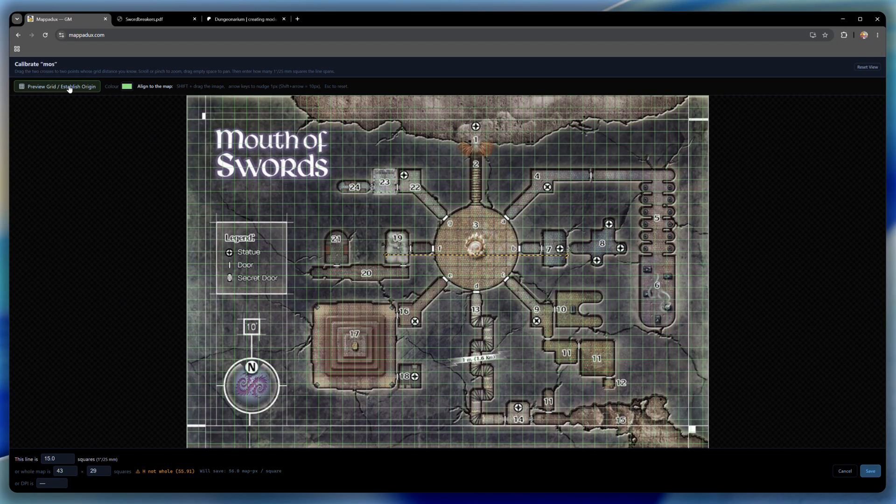
{"action": "scroll", "coordinate": [476, 250], "scroll_direction": "up", "scroll_amount": 5}
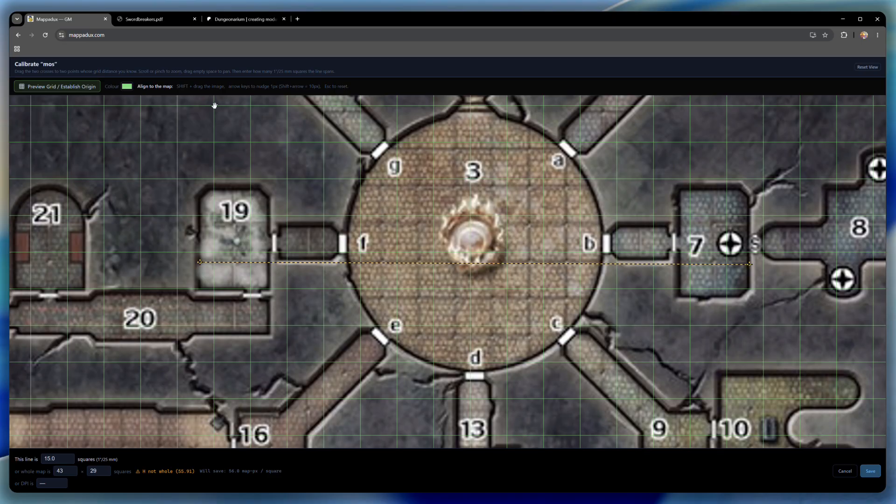
{"action": "key", "text": "shift"}
{"action": "left_click_drag", "start_coordinate": [432, 237], "coordinate": [417, 246]}
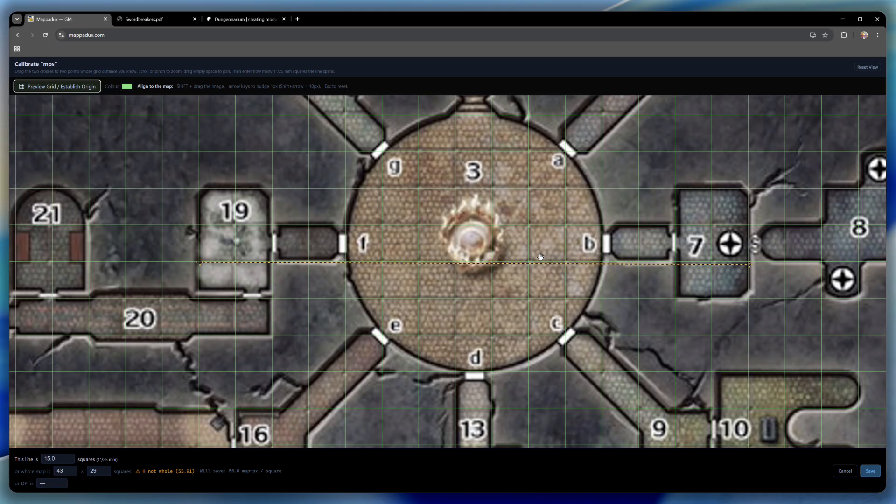
{"action": "left_click", "coordinate": [872, 476]}
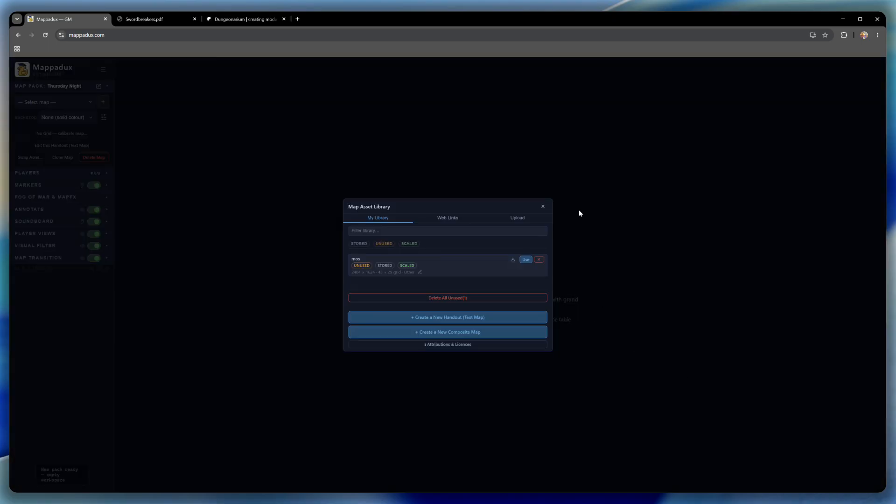
- Use the scaled mos map in the pack and minimise the floating Player View window
{"action": "mouse_move", "coordinate": [406, 264]}
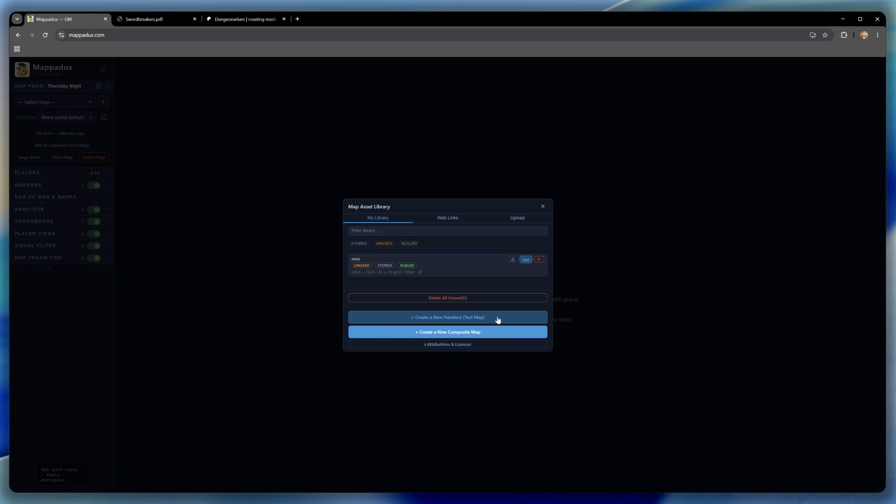
{"action": "left_click", "coordinate": [526, 260]}
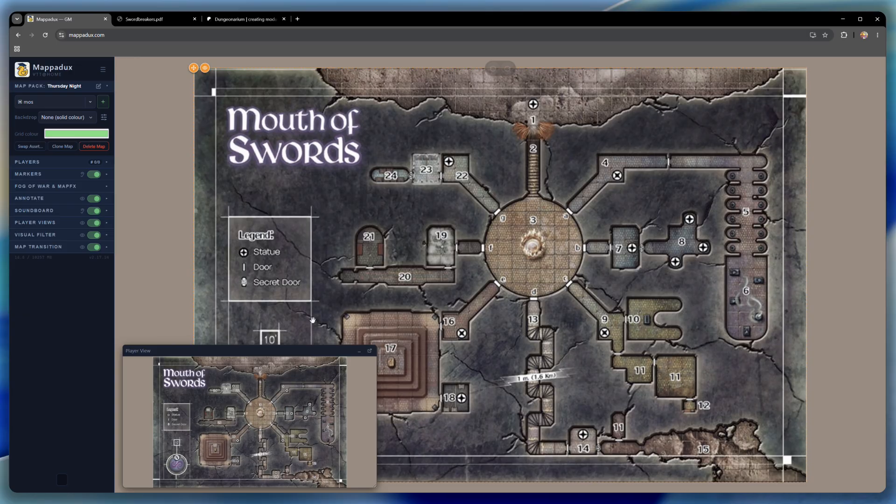
{"action": "left_click", "coordinate": [359, 354]}
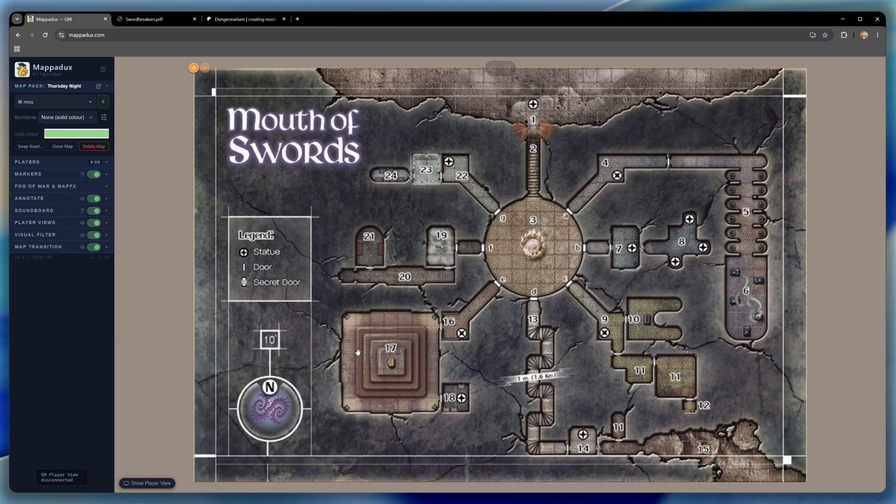
- Paint a polygon of Fog of War over the whole map below the cliff edge at entrance 1
{"action": "left_click", "coordinate": [55, 186]}
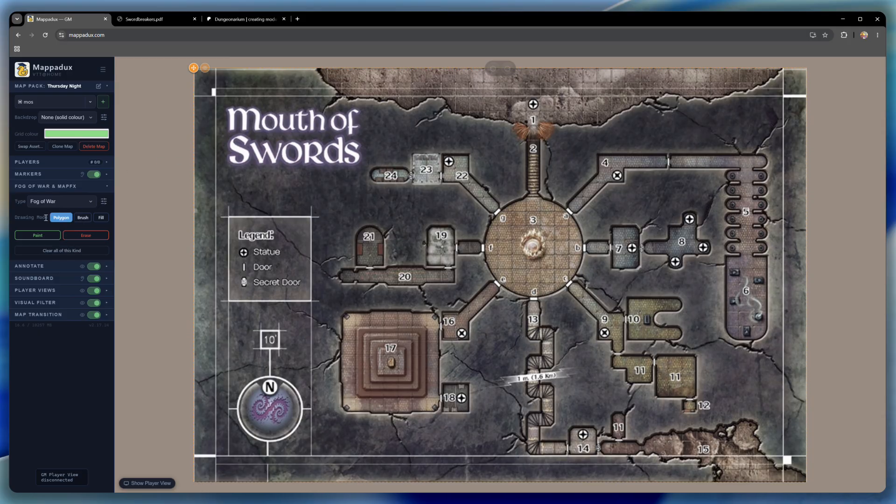
{"action": "left_click", "coordinate": [48, 236]}
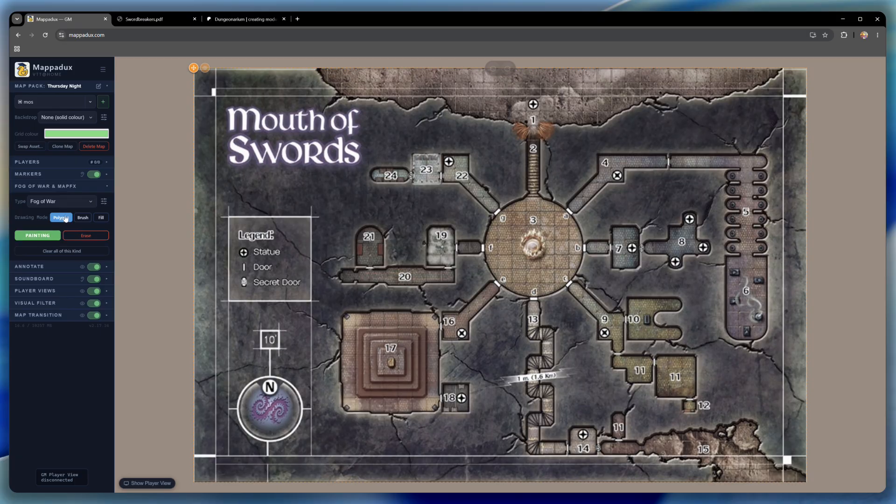
{"action": "left_click", "coordinate": [195, 78]}
{"action": "left_click", "coordinate": [806, 81]}
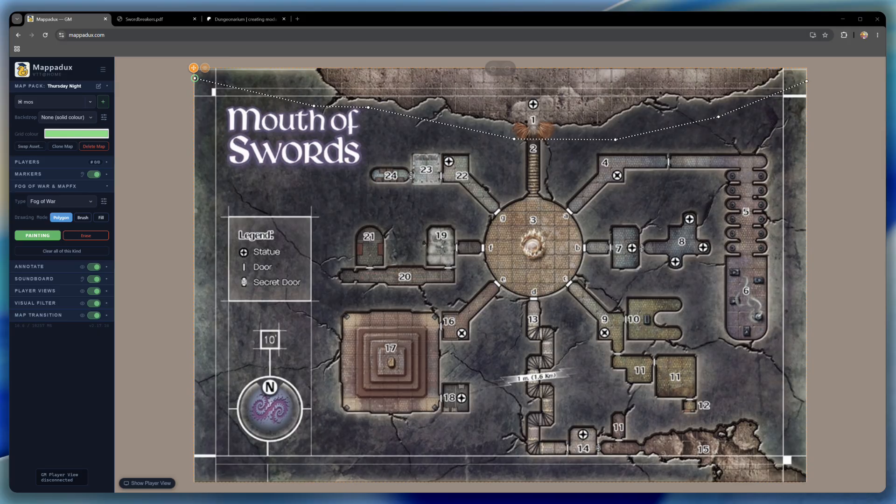
{"action": "left_click", "coordinate": [806, 480]}
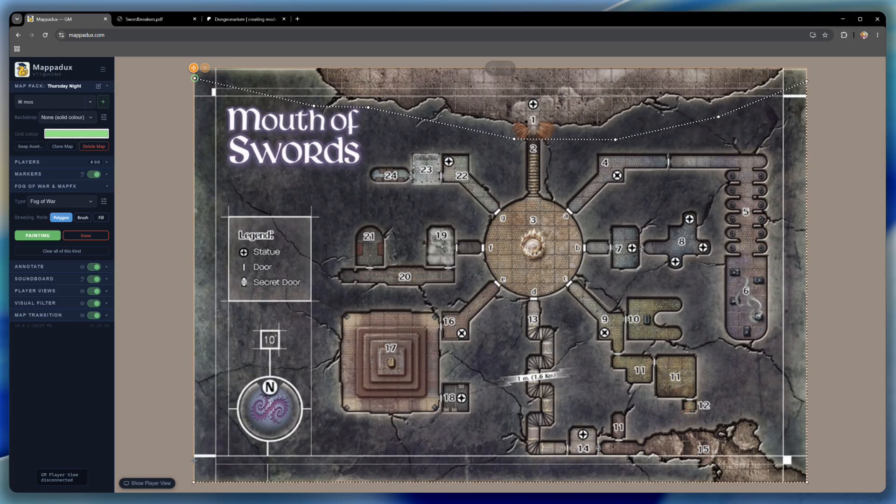
{"action": "left_click", "coordinate": [193, 481]}
{"action": "left_click", "coordinate": [195, 78]}
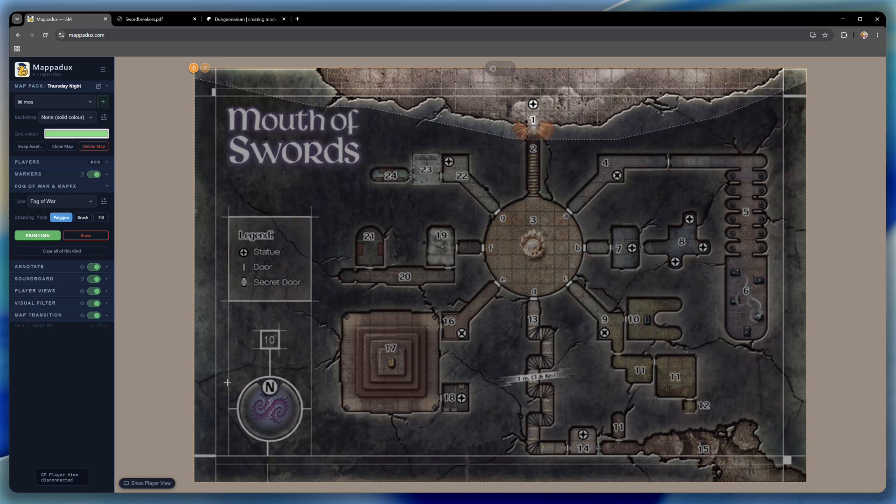
- Show the Player View and erase the fog over stairway 2 with the brush
{"action": "left_click", "coordinate": [142, 486]}
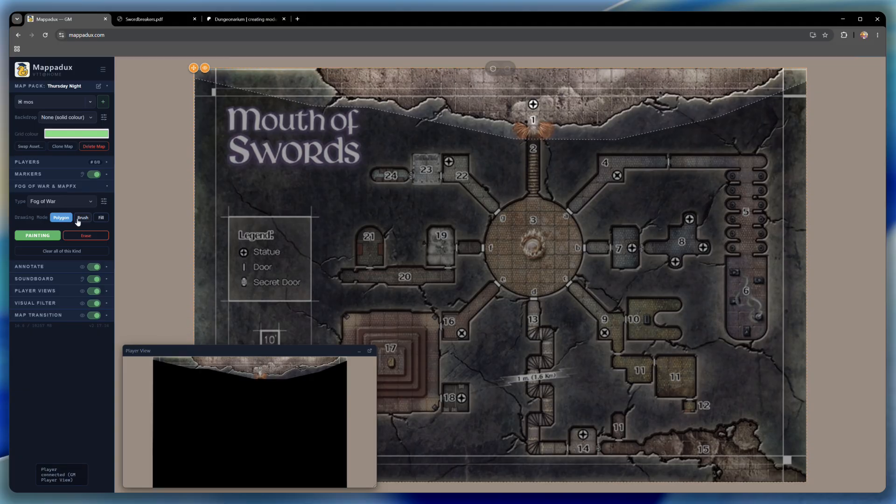
{"action": "left_click", "coordinate": [34, 238]}
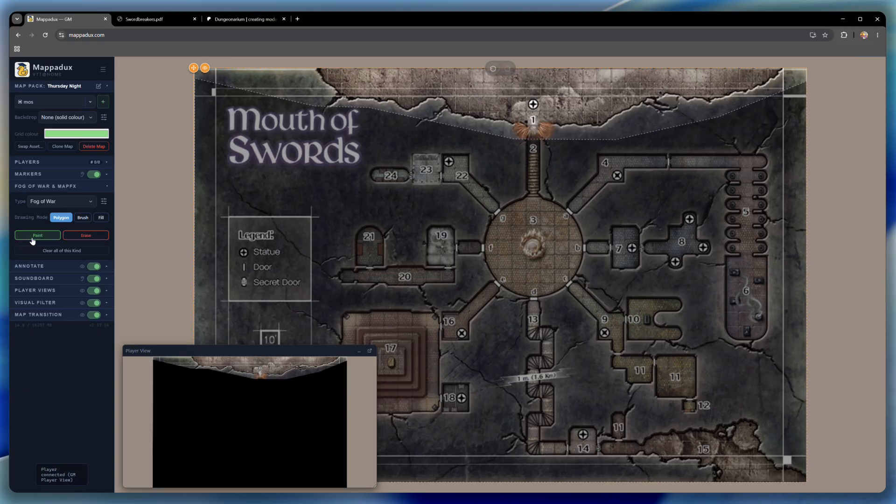
{"action": "left_click", "coordinate": [86, 221]}
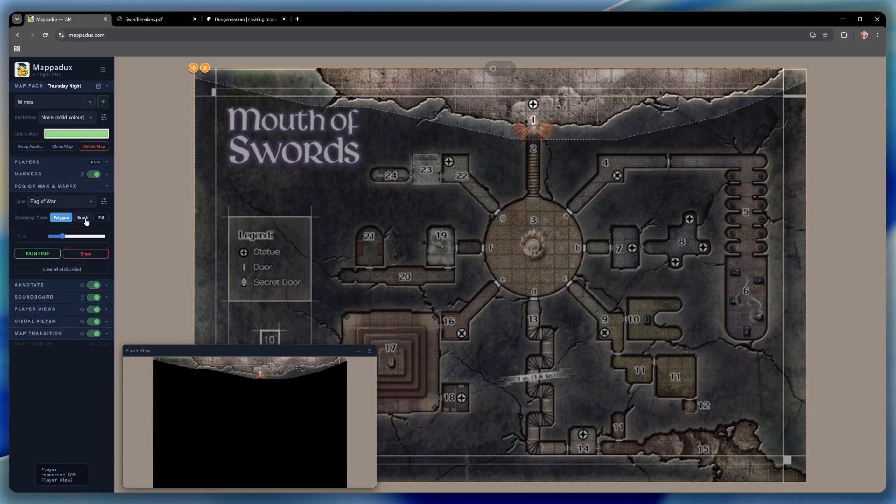
{"action": "left_click", "coordinate": [87, 255]}
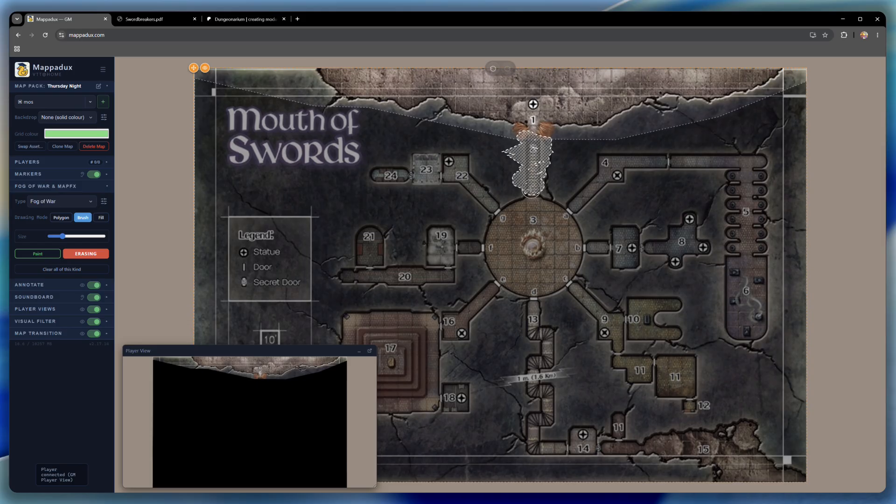
{"action": "left_click_drag", "start_coordinate": [539, 192], "coordinate": [539, 193]}
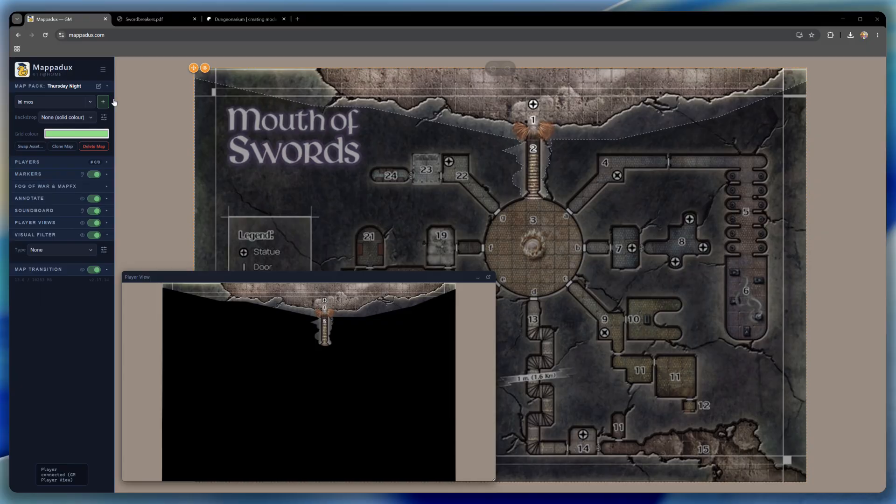
- Upload the five tiles DBT_1_1 to DBT_5_1 with the Dungeonarium Patreon page address as source link and add them to the library
{"action": "left_click", "coordinate": [234, 21]}
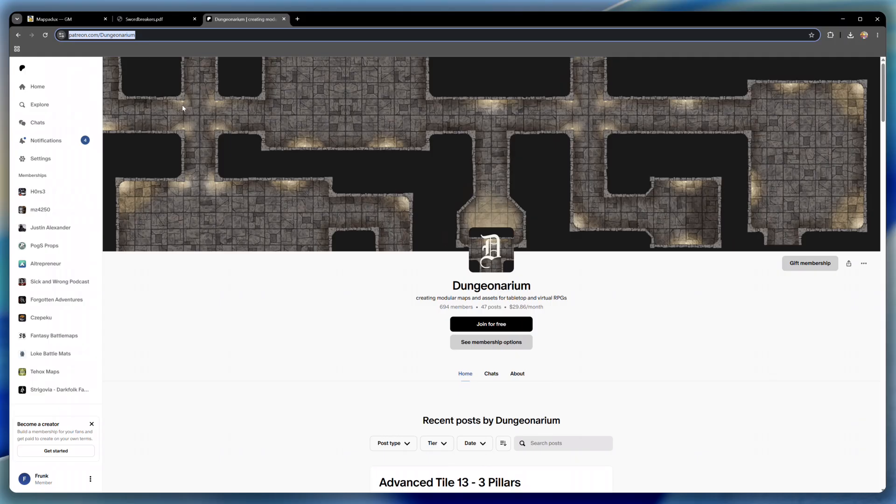
{"action": "left_click", "coordinate": [68, 21]}
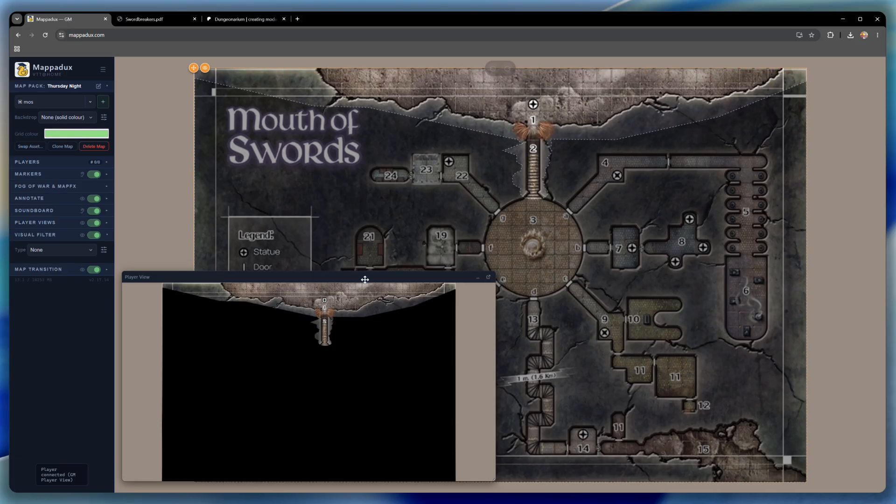
{"action": "left_click", "coordinate": [104, 102]}
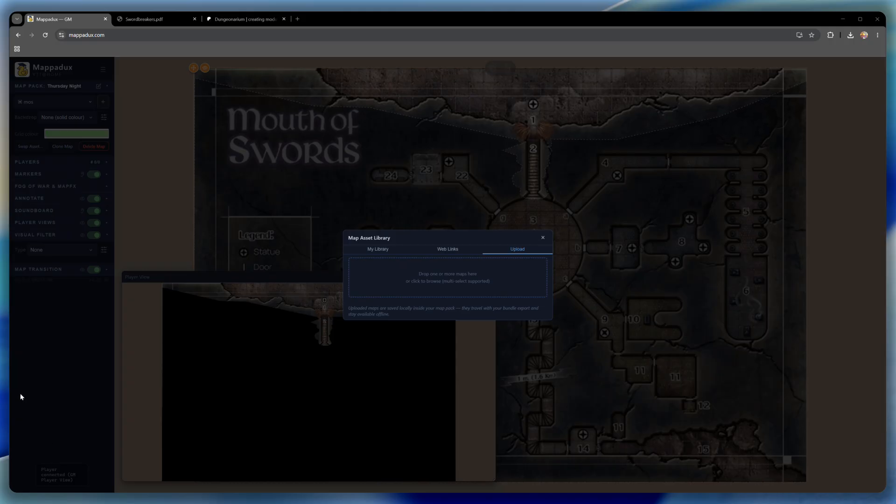
{"action": "left_click_drag", "start_coordinate": [17, 322], "coordinate": [427, 295]}
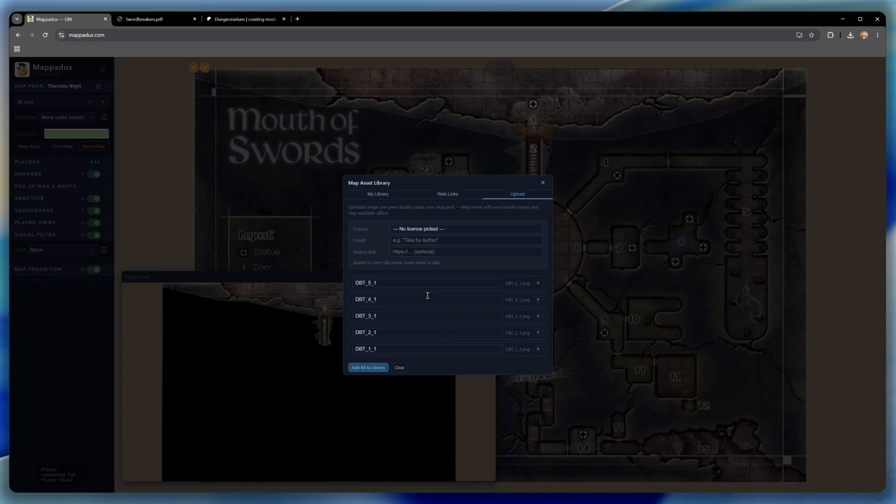
{"action": "left_click", "coordinate": [442, 252]}
{"action": "type", "text": "https://www.patreon.com/Dungeonarium"}
{"action": "left_click", "coordinate": [368, 368]}
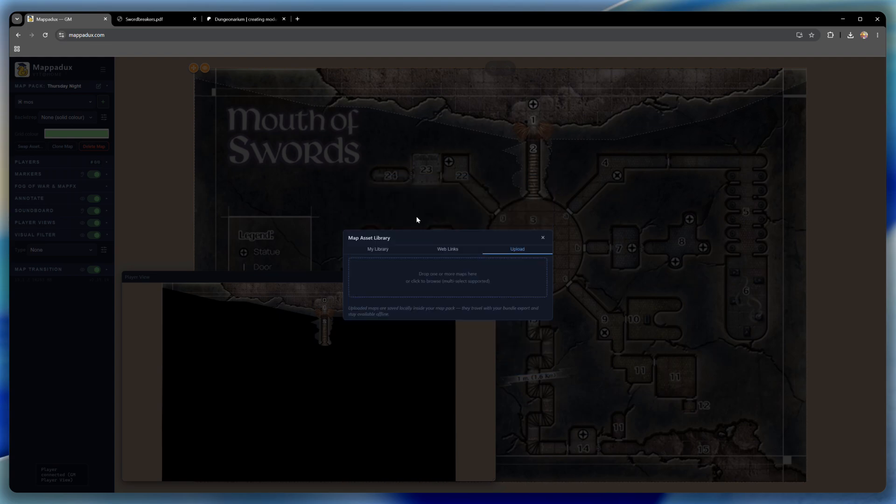
- Calibrate the DBT_1_1 tile by setting the whole map to 6 squares wide, and save the calibration
{"action": "left_click", "coordinate": [379, 251]}
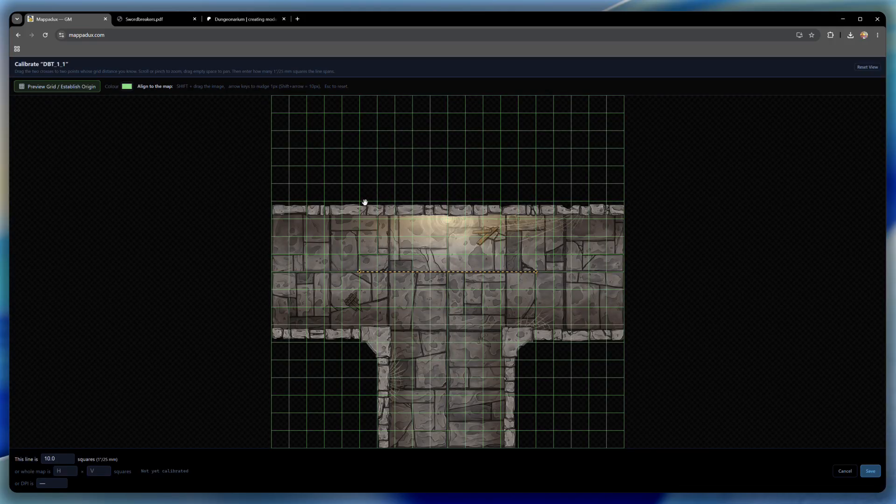
{"action": "left_click", "coordinate": [62, 473]}
{"action": "type", "text": "6"}
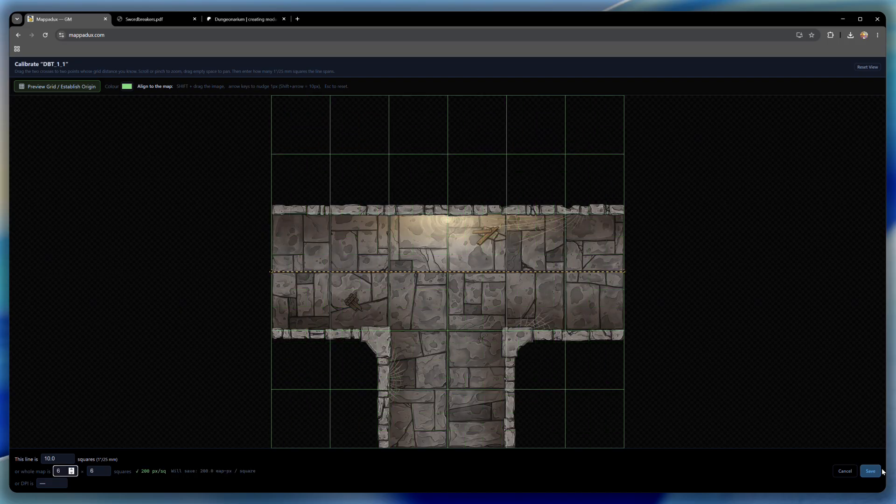
{"action": "left_click", "coordinate": [868, 472]}
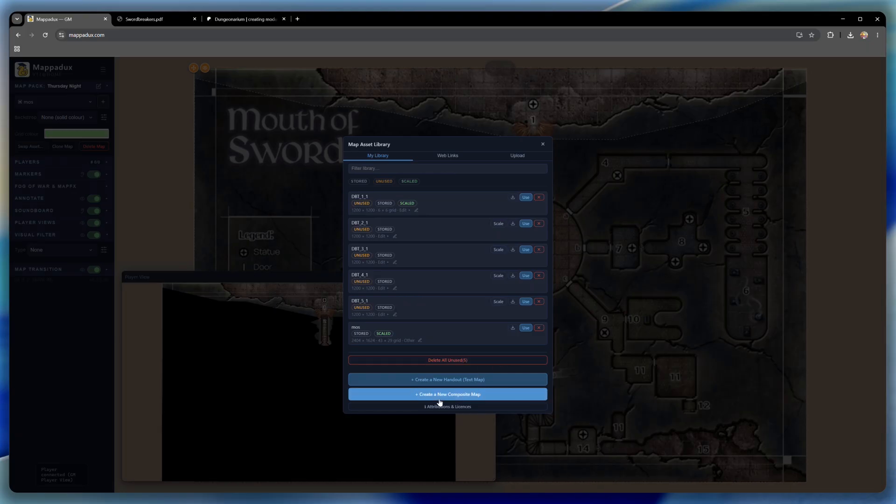
- Create a new composite map with the scaled DBT_1_1 as its first tile and open the library for adding another
{"action": "left_click", "coordinate": [471, 395]}
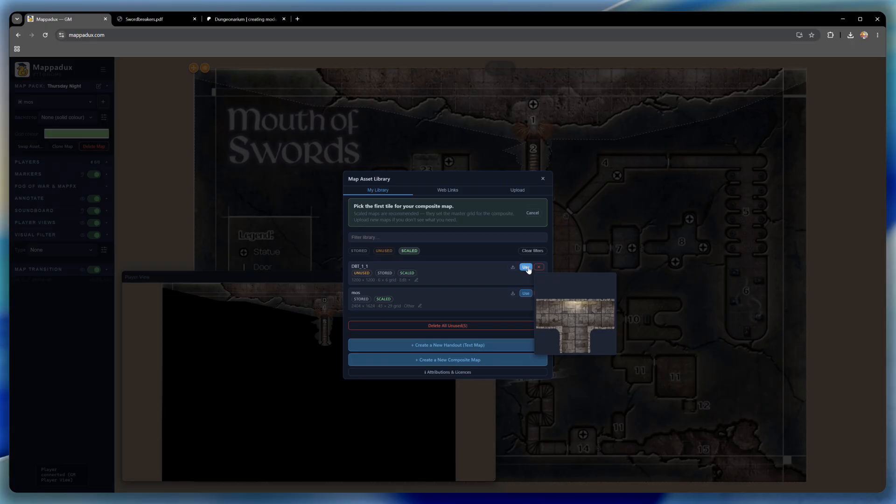
{"action": "left_click", "coordinate": [527, 267]}
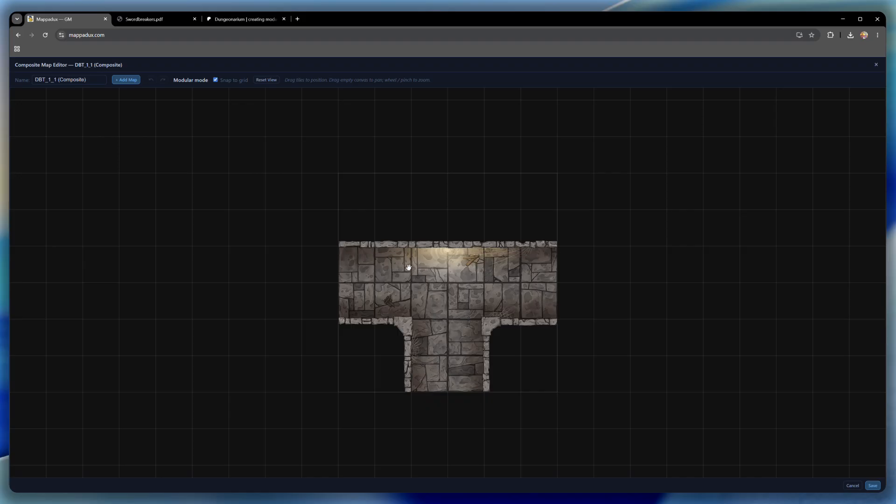
{"action": "scroll", "coordinate": [489, 280], "scroll_direction": "down", "scroll_amount": 5}
{"action": "left_click_drag", "start_coordinate": [582, 295], "coordinate": [523, 280]}
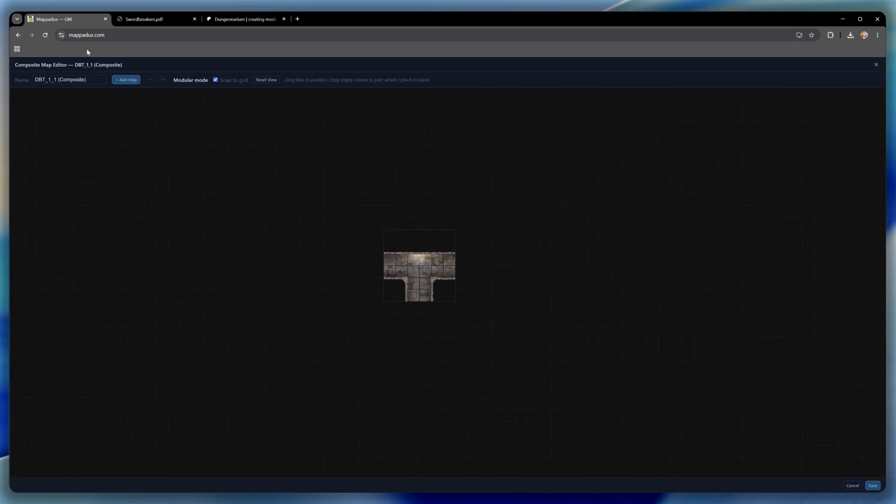
{"action": "left_click", "coordinate": [127, 80]}
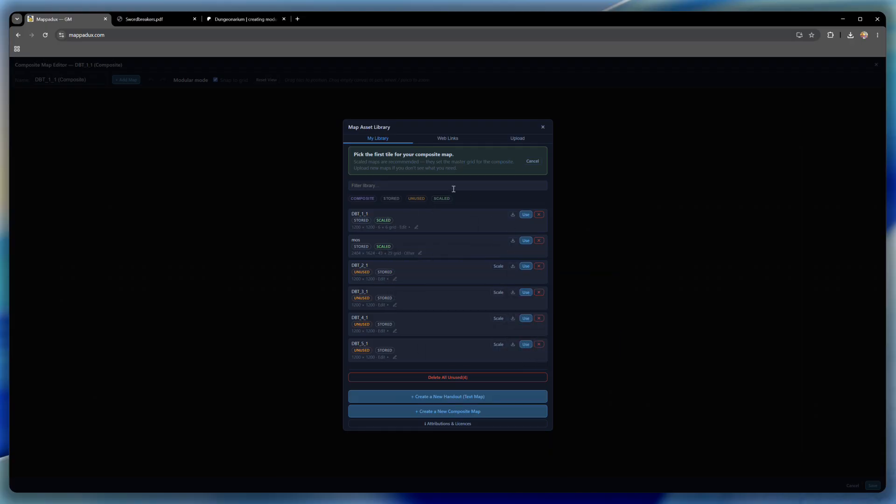
{"action": "left_click", "coordinate": [442, 199]}
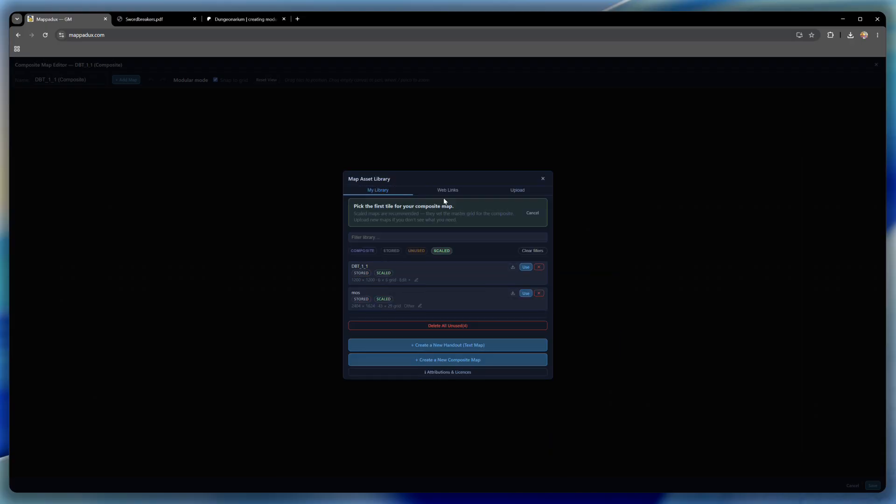
{"action": "left_click", "coordinate": [441, 252]}
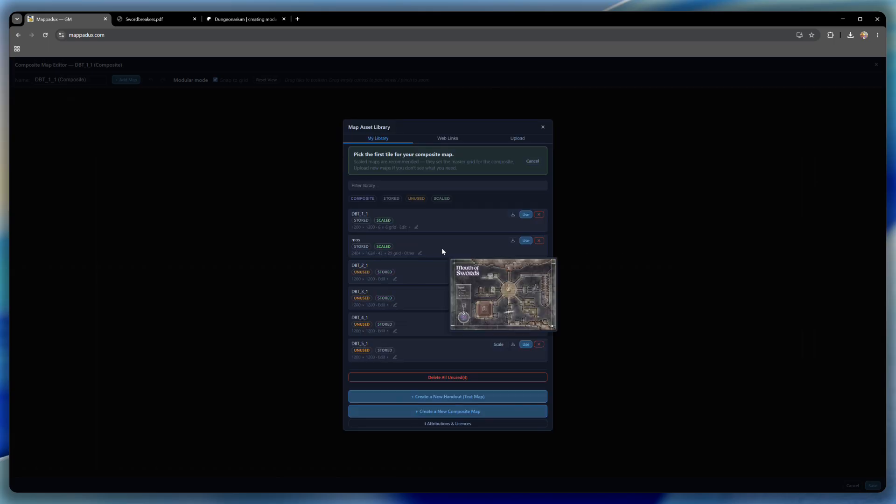
{"action": "left_click", "coordinate": [417, 199]}
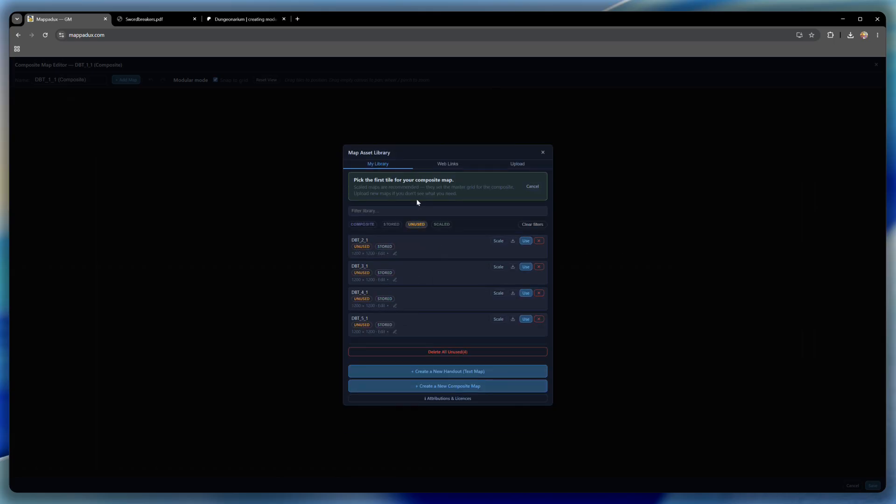
{"action": "left_click", "coordinate": [416, 225]}
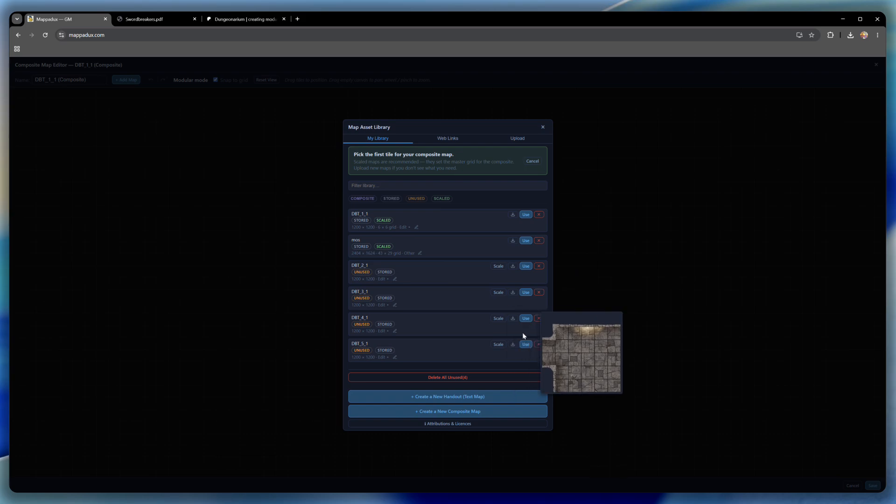
- Add the tiles DBT_2_1, DBT_3_1, DBT_4_1 and DBT_5_1 to the composite map
{"action": "left_click", "coordinate": [526, 267]}
{"action": "left_click", "coordinate": [126, 80]}
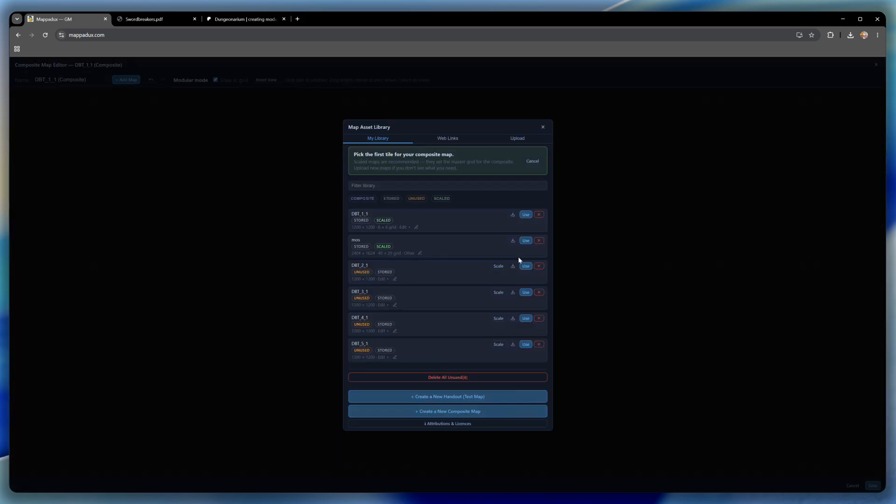
{"action": "left_click", "coordinate": [526, 293]}
{"action": "left_click", "coordinate": [126, 80]}
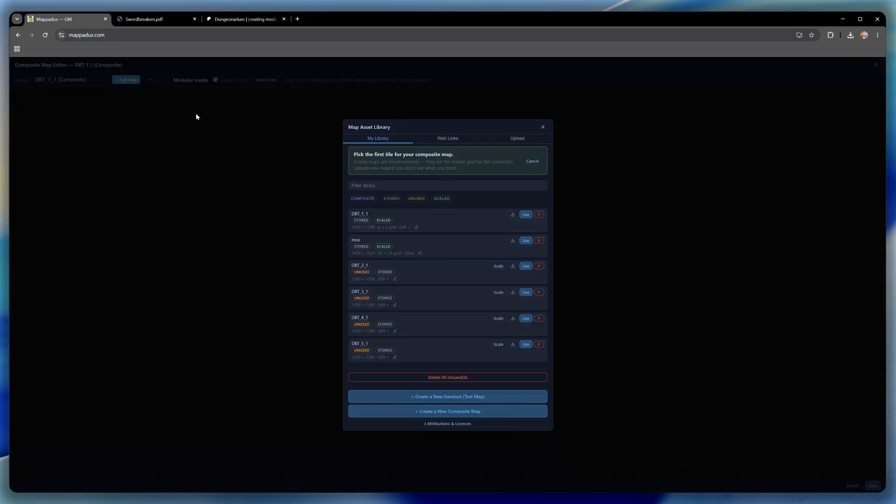
{"action": "left_click", "coordinate": [525, 319]}
{"action": "left_click", "coordinate": [127, 80]}
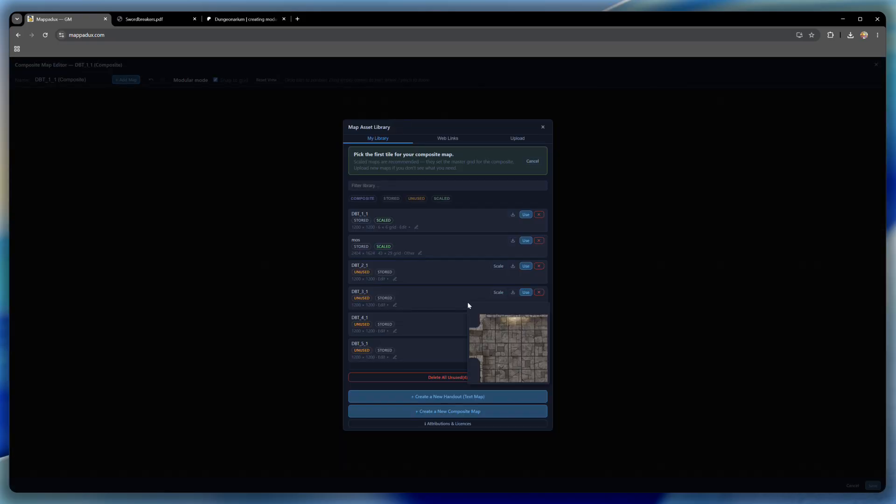
{"action": "left_click", "coordinate": [525, 344]}
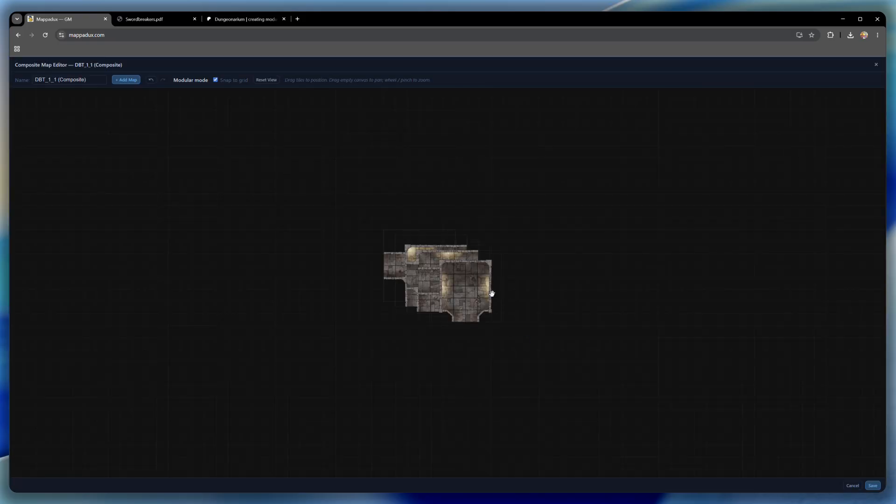
- Spread the overlapping tiles apart around the T-junction so that each one stands free on the canvas
{"action": "left_click_drag", "start_coordinate": [520, 291], "coordinate": [568, 274]}
{"action": "left_click_drag", "start_coordinate": [465, 282], "coordinate": [562, 354]}
{"action": "left_click_drag", "start_coordinate": [436, 274], "coordinate": [484, 187]}
{"action": "left_click_drag", "start_coordinate": [430, 262], "coordinate": [308, 164]}
{"action": "mouse_move", "coordinate": [506, 202]}
{"action": "left_mouse_down"}
{"action": "mouse_move", "coordinate": [432, 340]}
{"action": "mouse_move", "coordinate": [519, 191]}
{"action": "left_mouse_up"}
- Rotate the small chamber tile 180° and attach it below the stem of the T-junction
{"action": "left_click", "coordinate": [562, 272]}
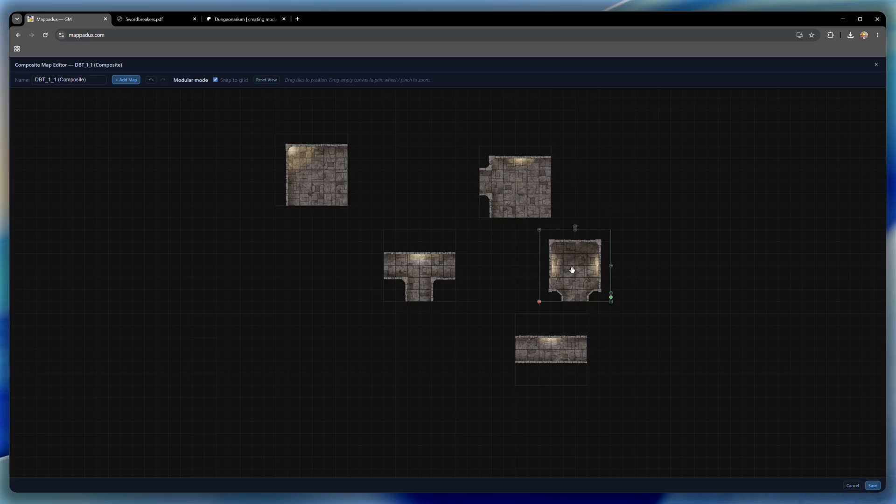
{"action": "scroll", "coordinate": [583, 259], "scroll_direction": "up", "scroll_amount": 4}
{"action": "left_click_drag", "start_coordinate": [543, 183], "coordinate": [545, 350]}
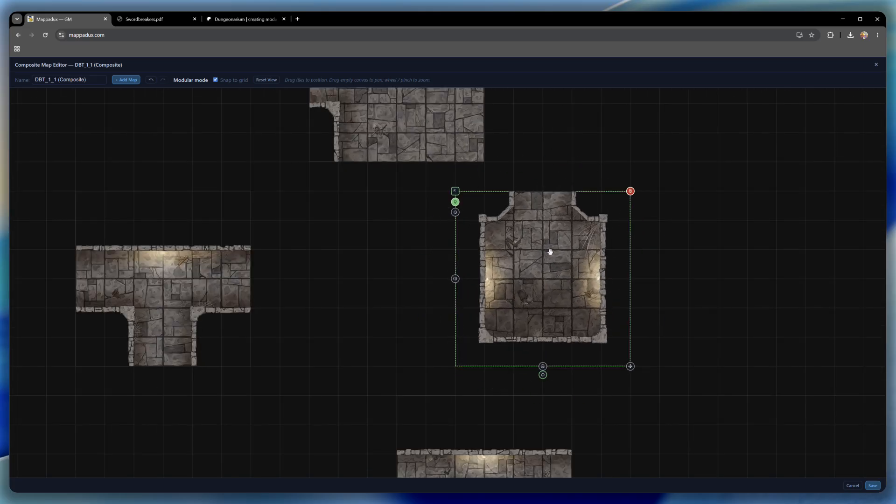
{"action": "left_click_drag", "start_coordinate": [548, 254], "coordinate": [170, 432]}
{"action": "left_click", "coordinate": [401, 280]}
{"action": "scroll", "coordinate": [391, 269], "scroll_direction": "down", "scroll_amount": 3}
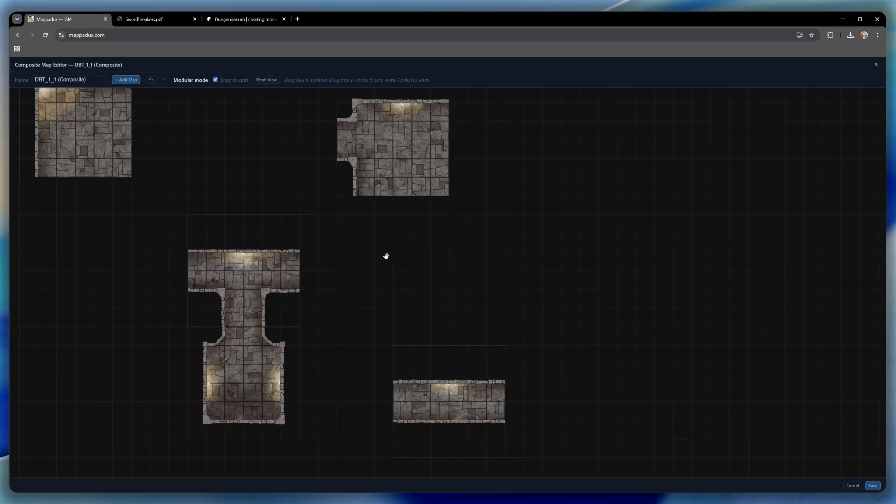
- Move the corner room aside, then attach the doorway room to the T-junction's right end and the straight corridor to its left end
{"action": "left_click_drag", "start_coordinate": [79, 114], "coordinate": [433, 203]}
{"action": "left_click_drag", "start_coordinate": [577, 244], "coordinate": [579, 244]}
{"action": "left_click_drag", "start_coordinate": [384, 132], "coordinate": [344, 262]}
{"action": "left_click_drag", "start_coordinate": [462, 409], "coordinate": [127, 275]}
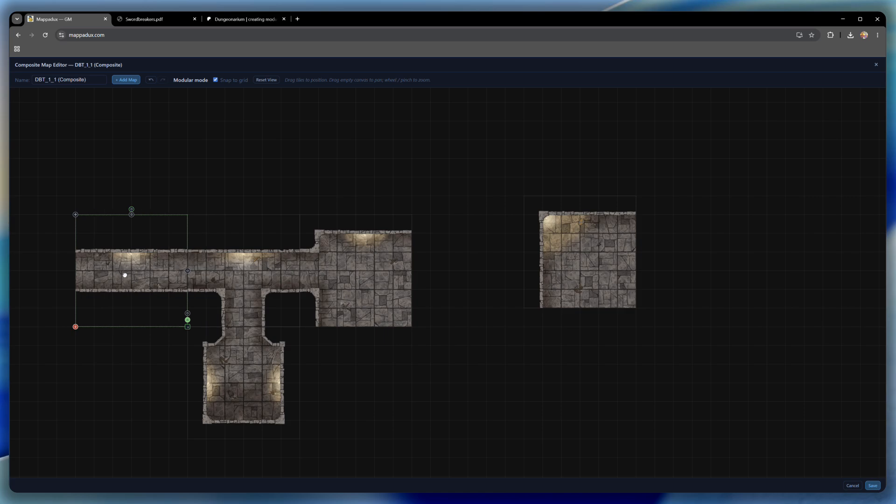
- Rotate the corner room 90° clockwise, attach it to the doorway room's right side, and duplicate it twice
{"action": "left_click", "coordinate": [568, 250]}
{"action": "left_click_drag", "start_coordinate": [580, 192], "coordinate": [468, 266]}
{"action": "right_click", "coordinate": [453, 273]}
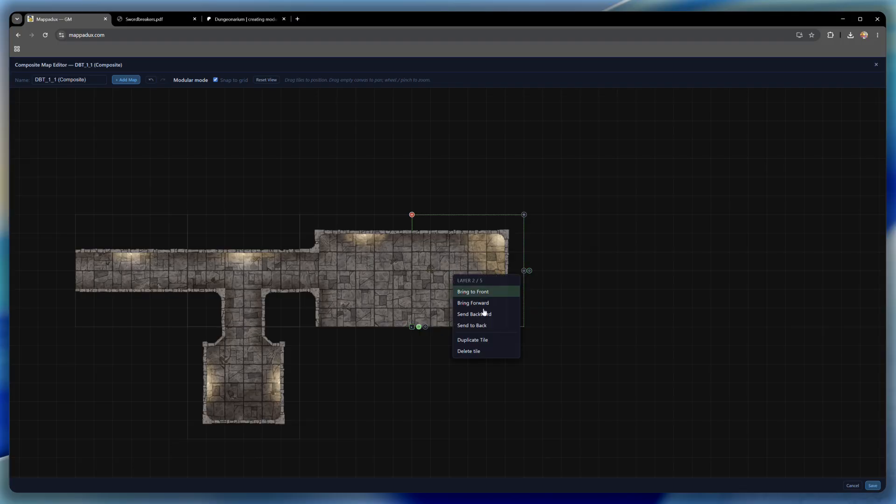
{"action": "left_click", "coordinate": [485, 335]}
{"action": "right_click", "coordinate": [467, 267]}
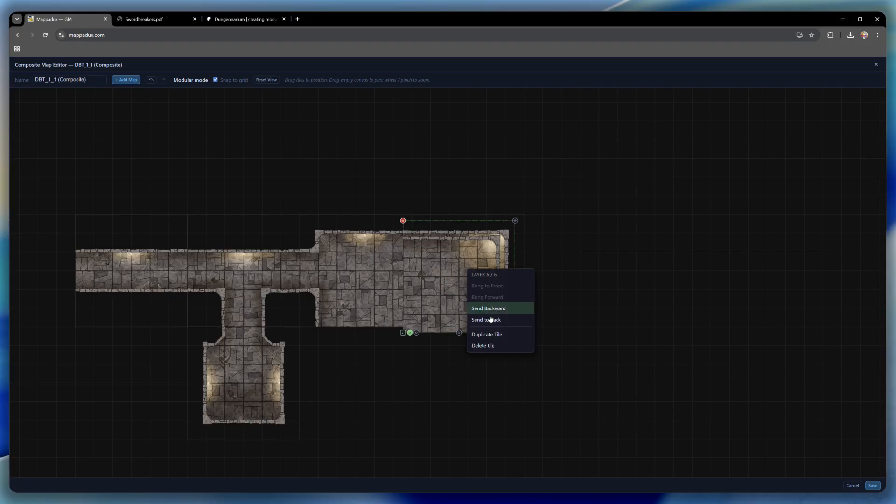
{"action": "left_click", "coordinate": [486, 335]}
- Attach one corner copy below the upper-right corner room, rotated 90° clockwise to form the large room's lower-right corner
{"action": "left_click_drag", "start_coordinate": [447, 277], "coordinate": [454, 350]}
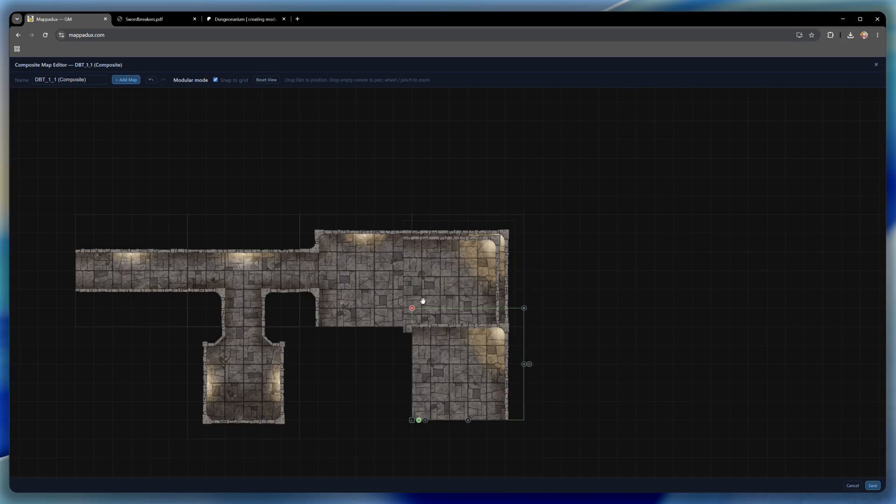
{"action": "left_click_drag", "start_coordinate": [529, 365], "coordinate": [466, 424]}
{"action": "left_click_drag", "start_coordinate": [457, 357], "coordinate": [456, 377]}
- Rotate the other corner copy 180°, fit it in as the large room's lower-left corner, and save the composite map
{"action": "left_click", "coordinate": [461, 264]}
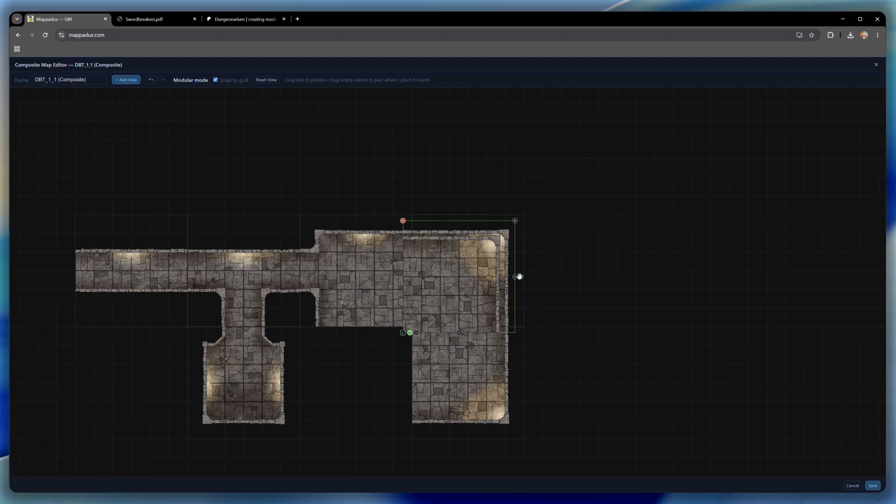
{"action": "mouse_move", "coordinate": [521, 276]}
{"action": "left_mouse_down"}
{"action": "mouse_move", "coordinate": [537, 290]}
{"action": "mouse_move", "coordinate": [536, 260]}
{"action": "mouse_move", "coordinate": [418, 277]}
{"action": "left_mouse_up"}
{"action": "left_click_drag", "start_coordinate": [459, 244], "coordinate": [390, 358]}
{"action": "left_click", "coordinate": [631, 280]}
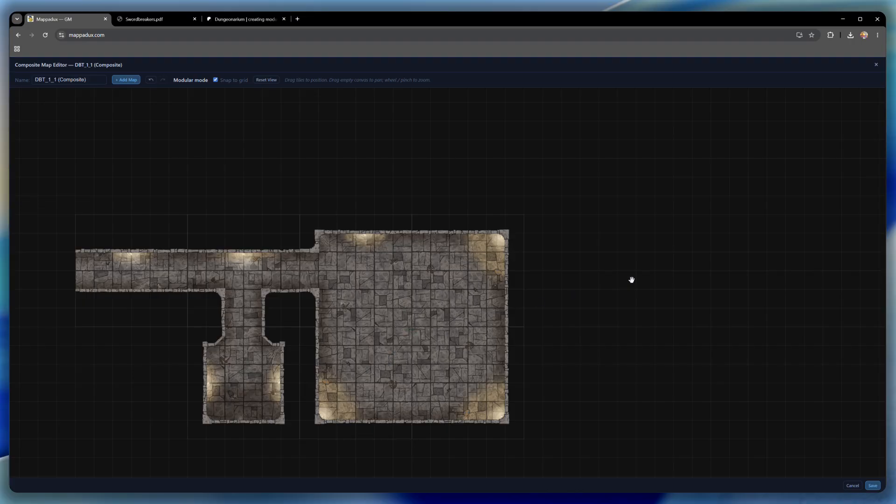
{"action": "left_click", "coordinate": [872, 486]}
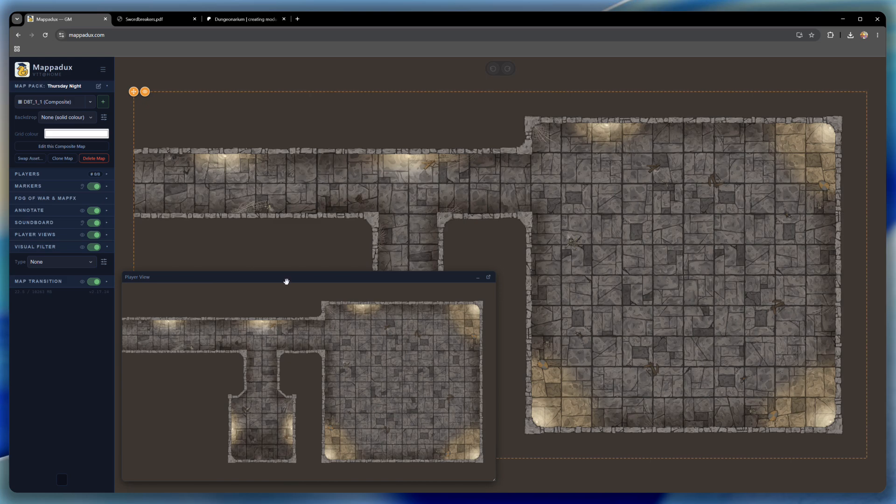
- Pop the Player View out of the map page, then restore and reposition it over the map's lower-left area
{"action": "left_click_drag", "start_coordinate": [286, 278], "coordinate": [342, 237]}
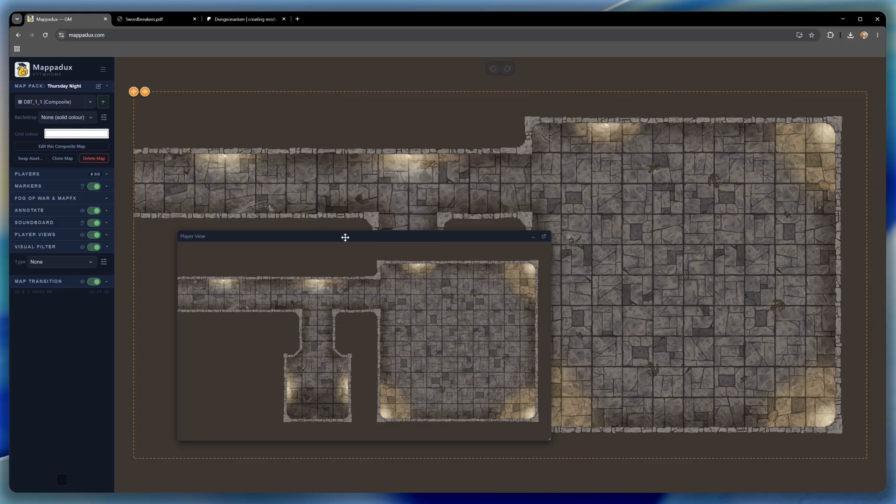
{"action": "left_click", "coordinate": [543, 237]}
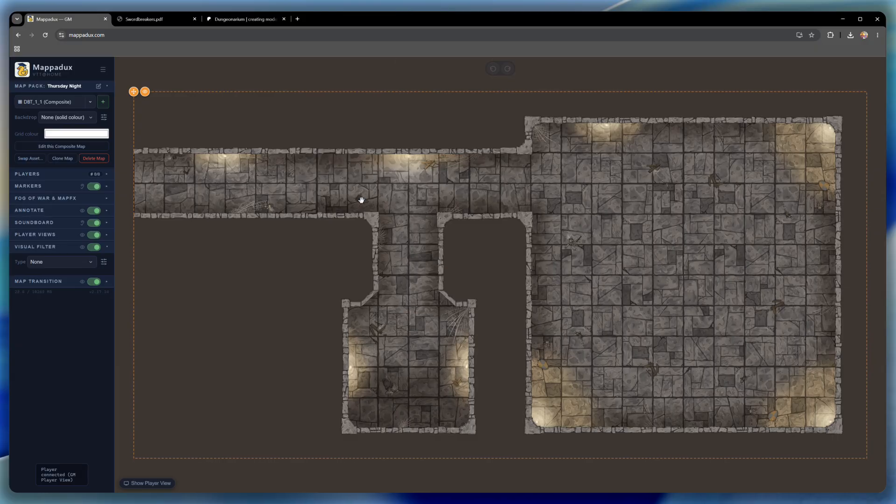
{"action": "left_click", "coordinate": [153, 485]}
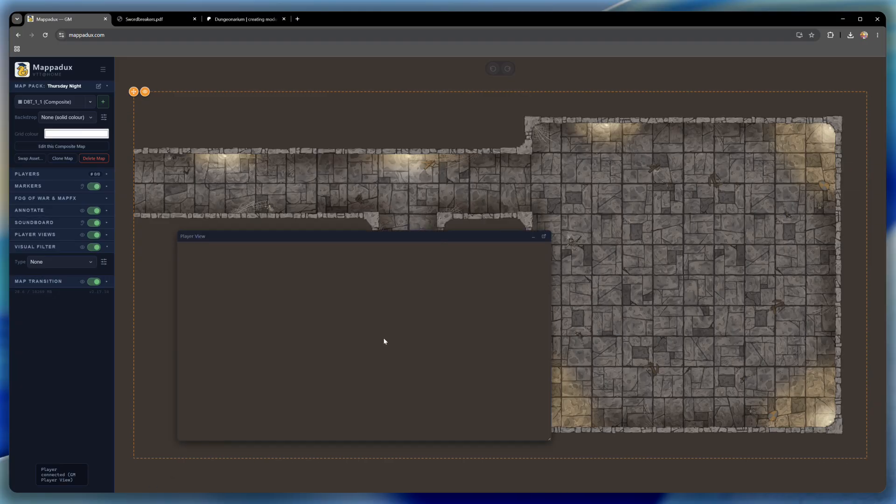
{"action": "left_click_drag", "start_coordinate": [433, 236], "coordinate": [377, 278]}
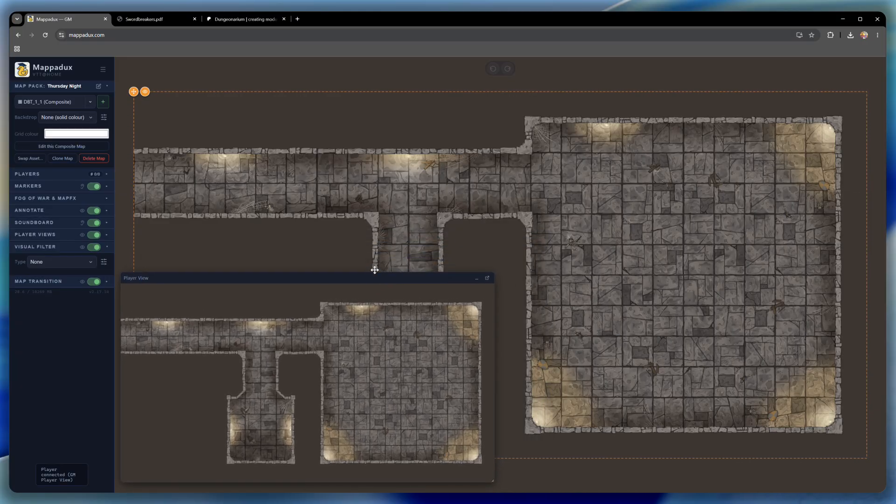
- Add a marker in the middle of the large room and open the icon library for it
{"action": "right_click", "coordinate": [680, 263]}
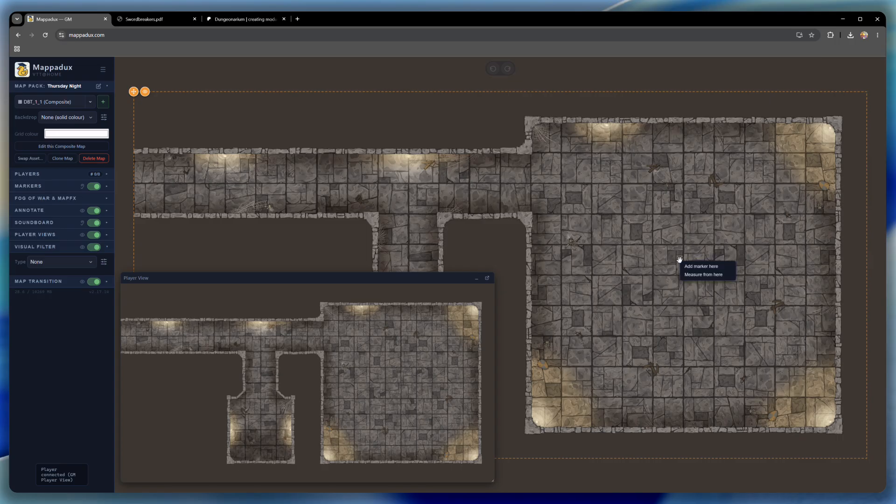
{"action": "left_click", "coordinate": [707, 267]}
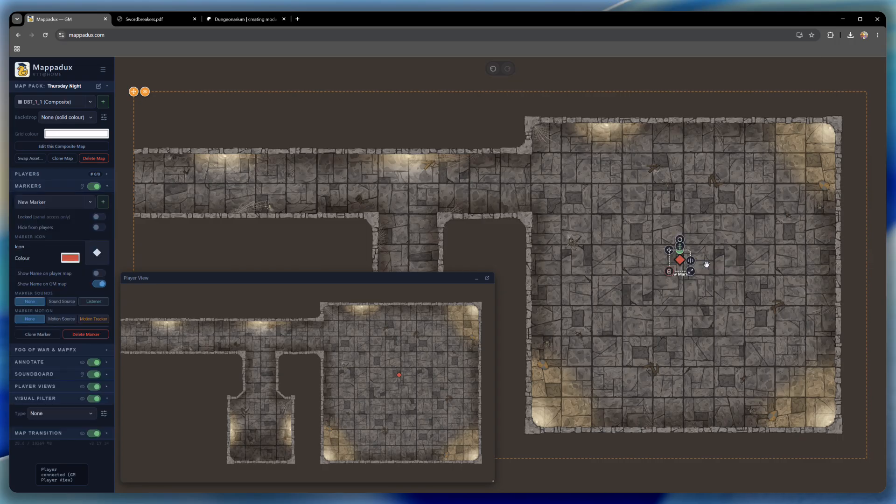
{"action": "left_click", "coordinate": [96, 252]}
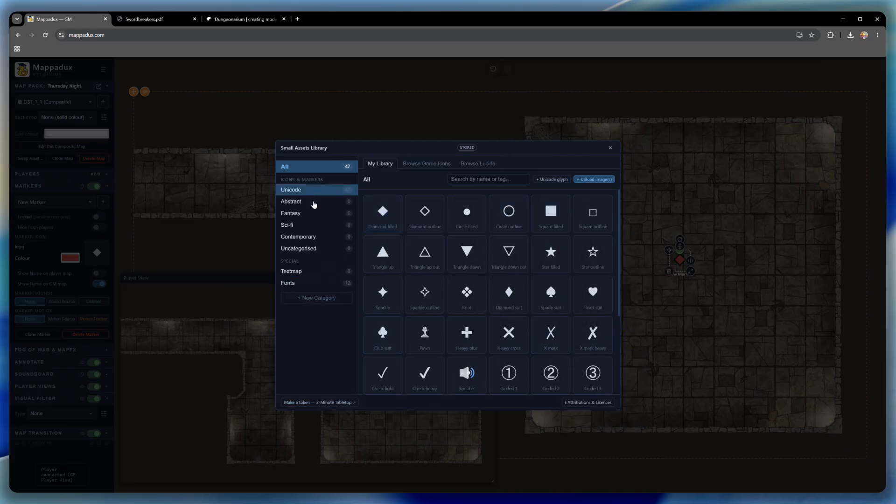
{"action": "mouse_move", "coordinate": [382, 303]}
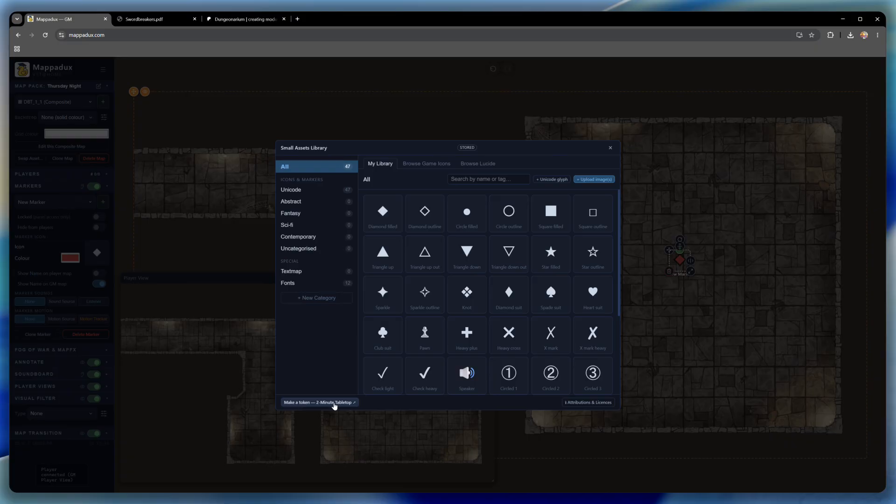
- Open the 2-Minute Token Editor, search for "red dragon", and download the Red Dragon 2 token
{"action": "left_click", "coordinate": [334, 404]}
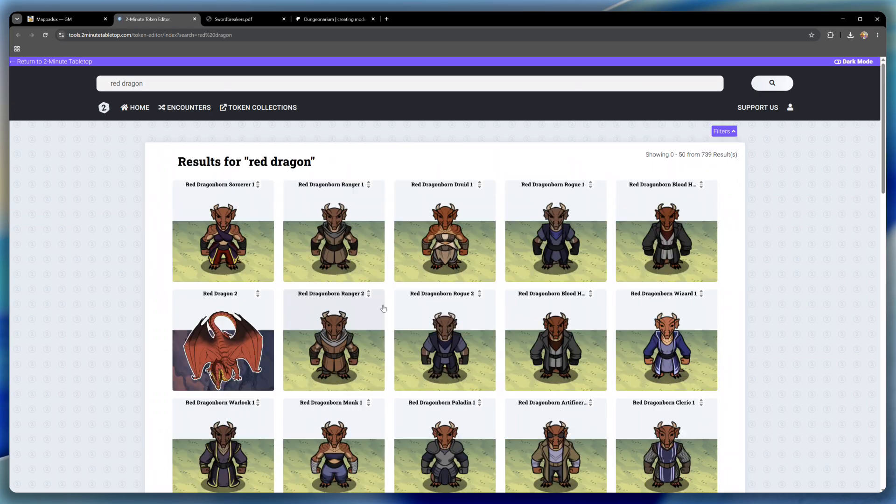
{"action": "left_click", "coordinate": [200, 361]}
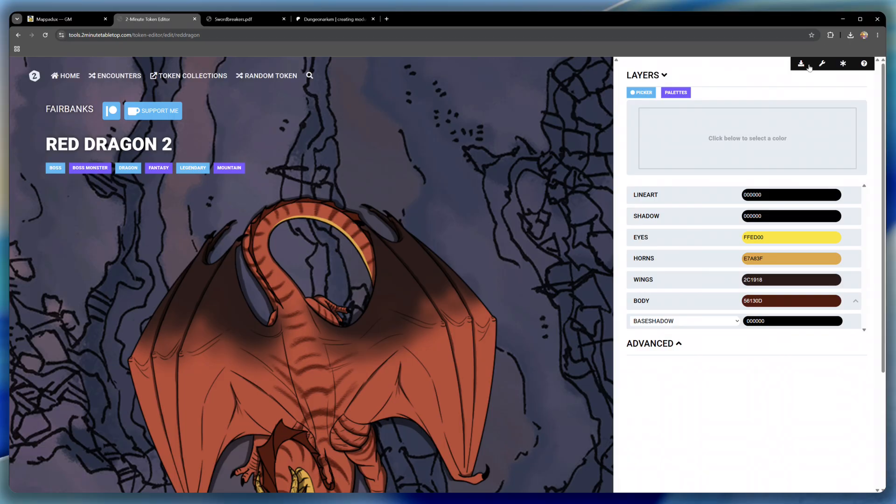
{"action": "left_click", "coordinate": [803, 67]}
- Switch back to Mappadux, upload the downloaded red dragon image to the assets library, and use it as the marker's icon
{"action": "left_click", "coordinate": [71, 20]}
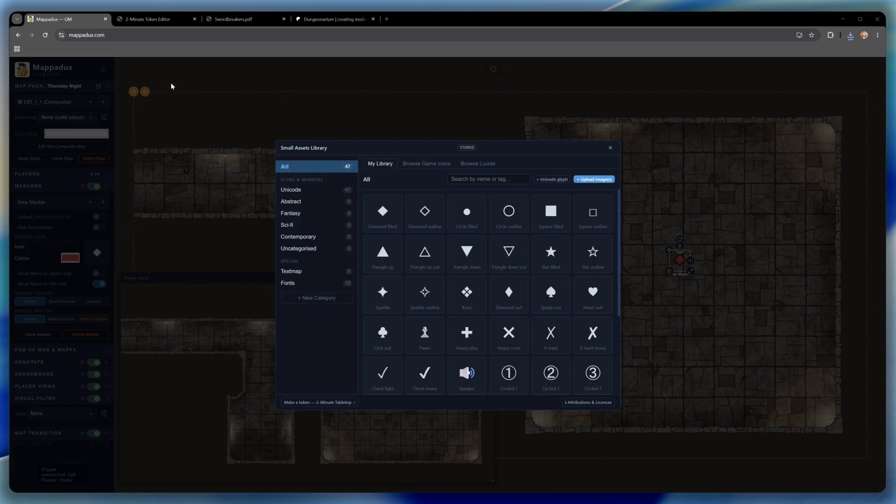
{"action": "mouse_move", "coordinate": [389, 212]}
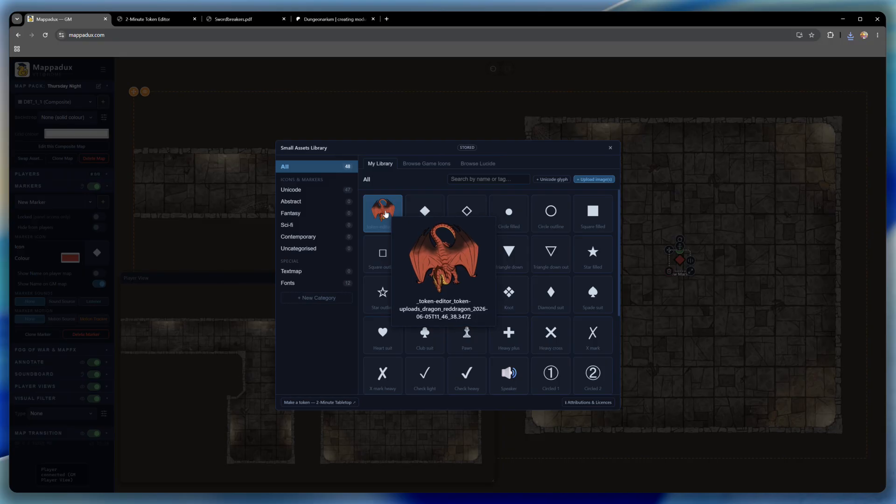
{"action": "left_click", "coordinate": [388, 210]}
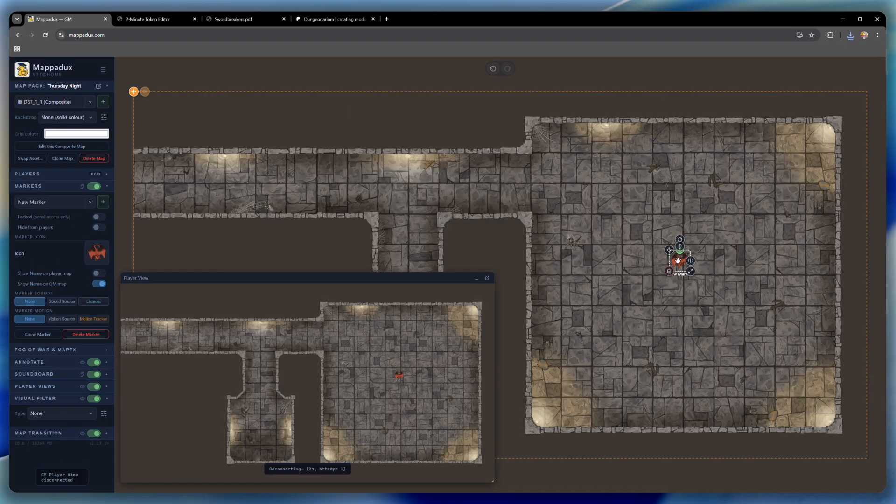
- Enlarge the dragon marker to fill most of the large room and rotate it 90° clockwise to face the corridor
{"action": "left_click_drag", "start_coordinate": [691, 273], "coordinate": [786, 367]}
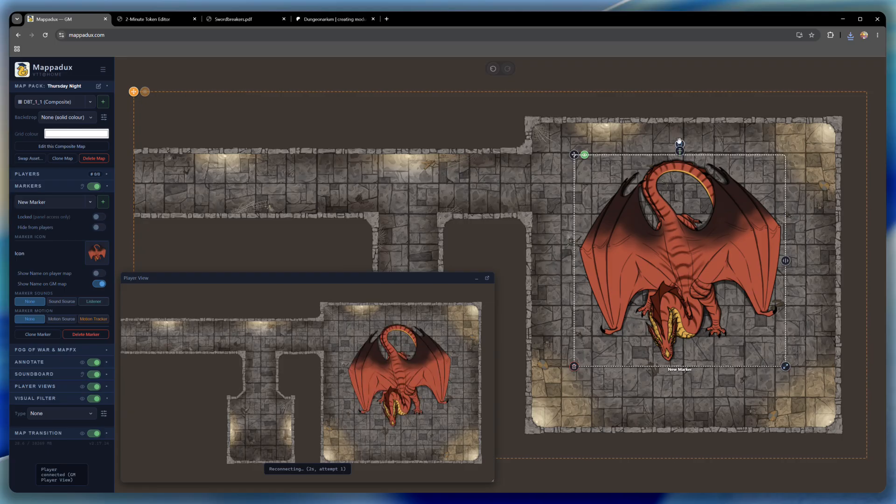
{"action": "mouse_move", "coordinate": [680, 144]}
{"action": "left_mouse_down"}
{"action": "mouse_move", "coordinate": [770, 210]}
{"action": "mouse_move", "coordinate": [757, 294]}
{"action": "left_mouse_up"}
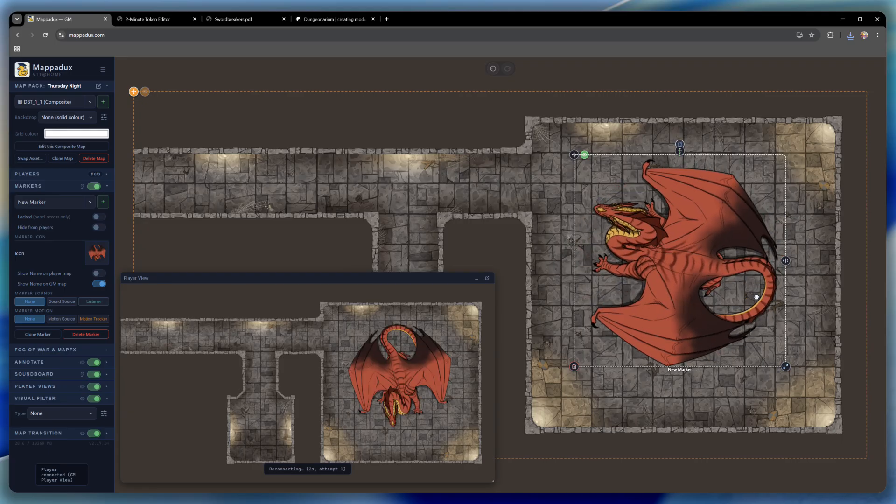
{"action": "left_click", "coordinate": [824, 220]}
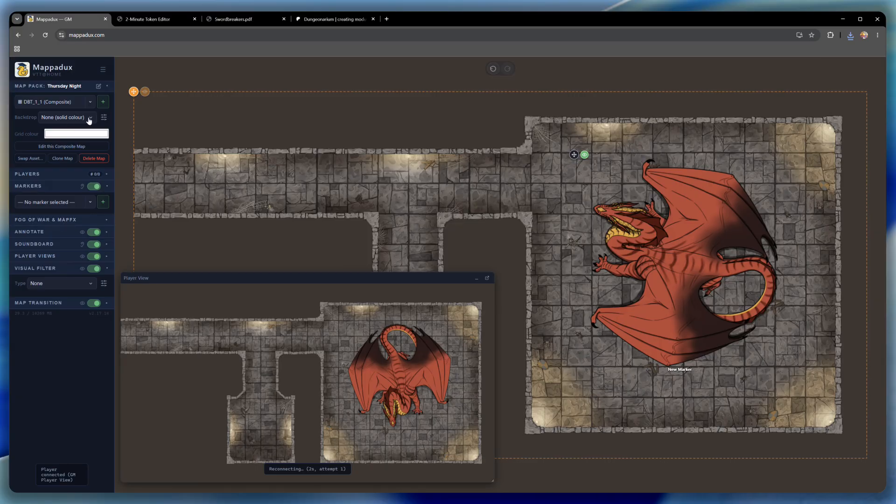
- Set the backdrop to Ocean with a darker water hue, smaller scale, faster speed and lower wave height
{"action": "left_click", "coordinate": [67, 215]}
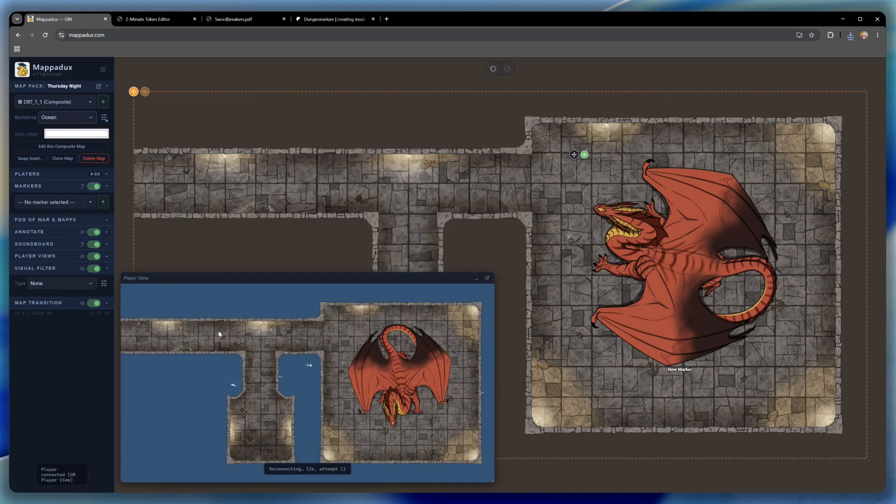
{"action": "left_click", "coordinate": [104, 117]}
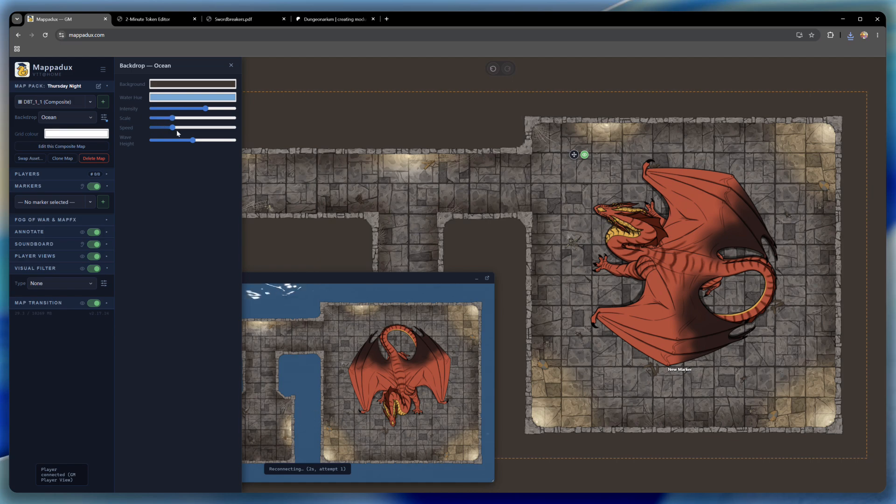
{"action": "left_click", "coordinate": [206, 96]}
{"action": "mouse_move", "coordinate": [217, 126]}
{"action": "left_mouse_down"}
{"action": "mouse_move", "coordinate": [206, 136]}
{"action": "mouse_move", "coordinate": [208, 128]}
{"action": "left_mouse_up"}
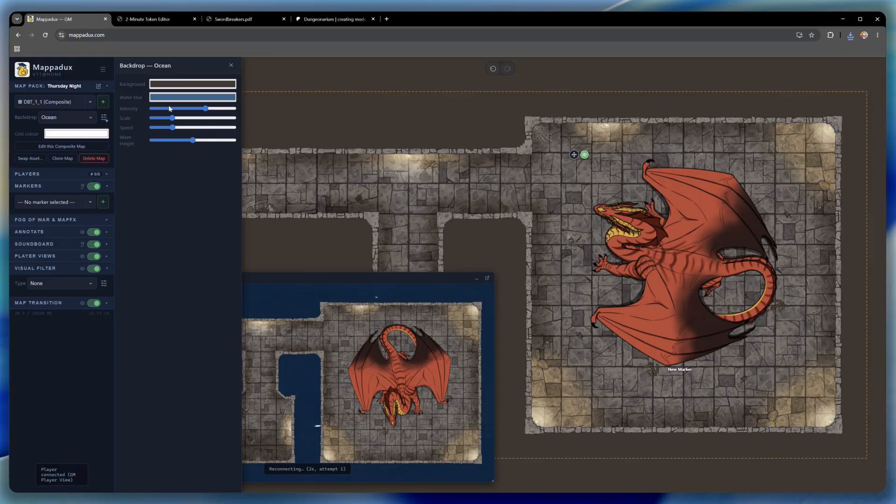
{"action": "left_click_drag", "start_coordinate": [193, 140], "coordinate": [156, 123]}
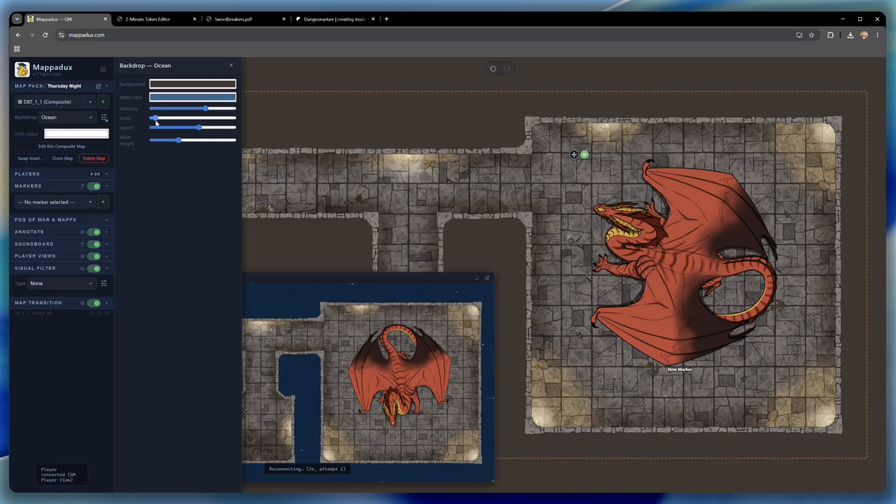
{"action": "left_click", "coordinate": [341, 247]}
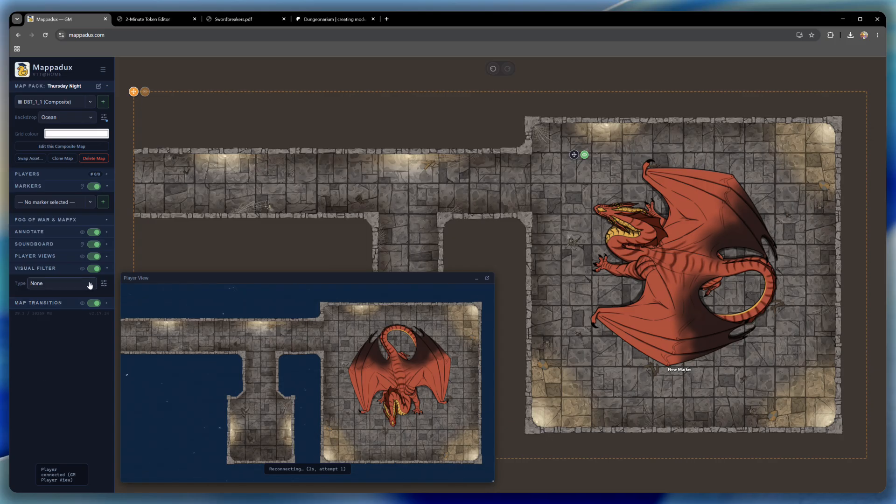
- Apply the Underwater Shimmer visual filter with no caustic bands, low refraction and maximum aquatic tint
{"action": "left_click", "coordinate": [64, 459]}
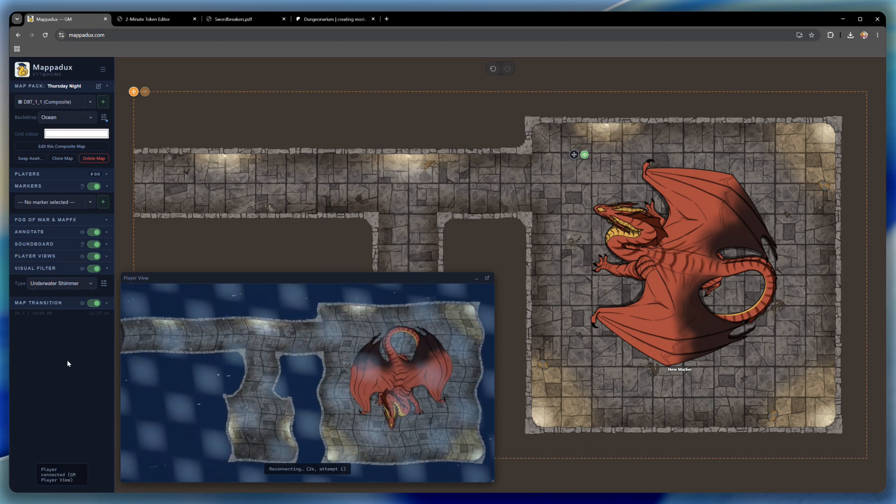
{"action": "left_click", "coordinate": [104, 284]}
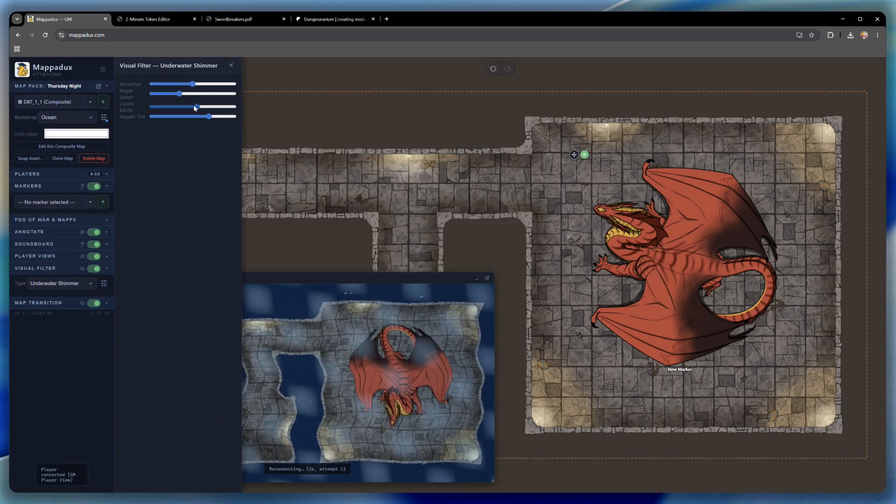
{"action": "left_click_drag", "start_coordinate": [195, 108], "coordinate": [116, 110]}
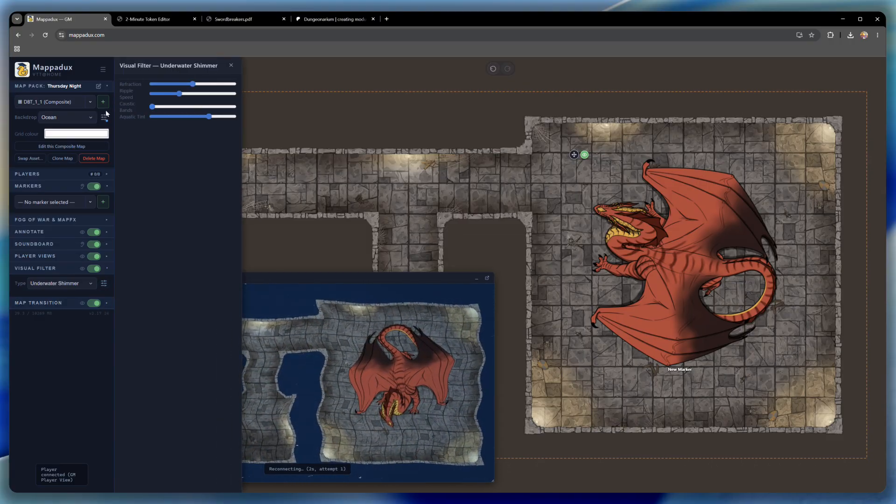
{"action": "left_click_drag", "start_coordinate": [192, 84], "coordinate": [165, 93]}
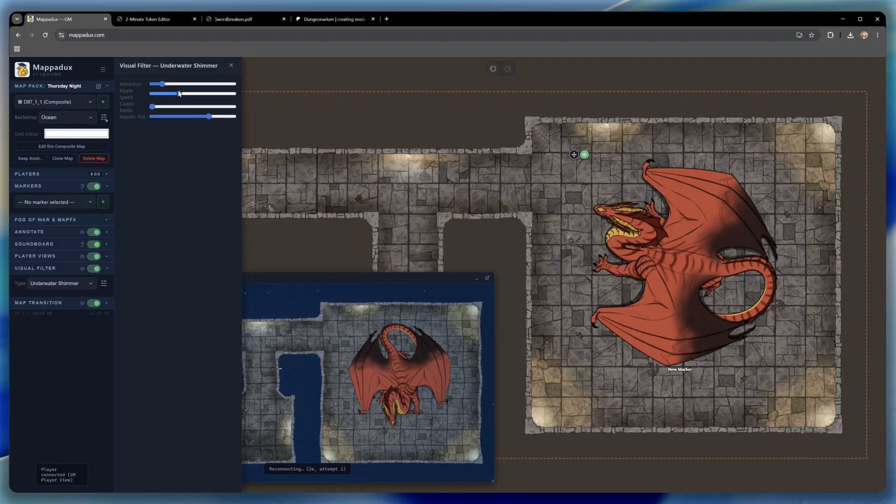
{"action": "left_click_drag", "start_coordinate": [210, 116], "coordinate": [238, 117]}
{"action": "left_click", "coordinate": [335, 67]}
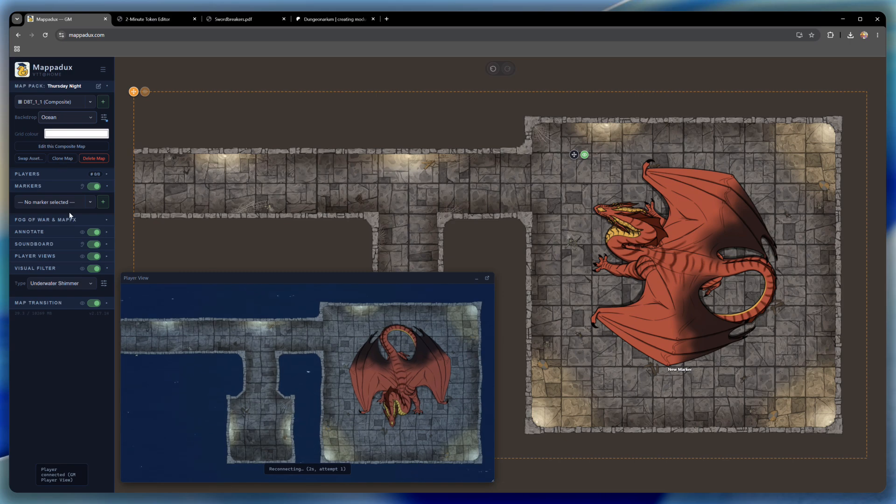
- Change the backdrop to Starfield and the visual filter to Thermal
{"action": "left_click", "coordinate": [87, 271]}
{"action": "left_click", "coordinate": [91, 288]}
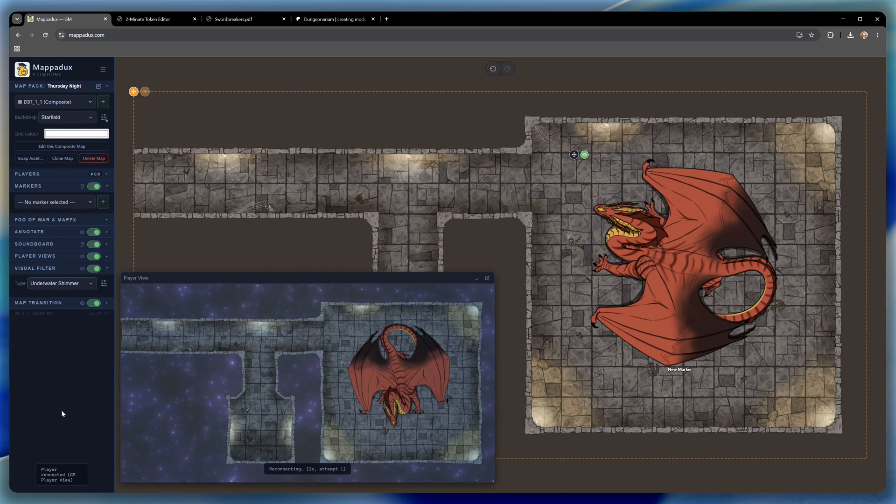
{"action": "left_click", "coordinate": [66, 439]}
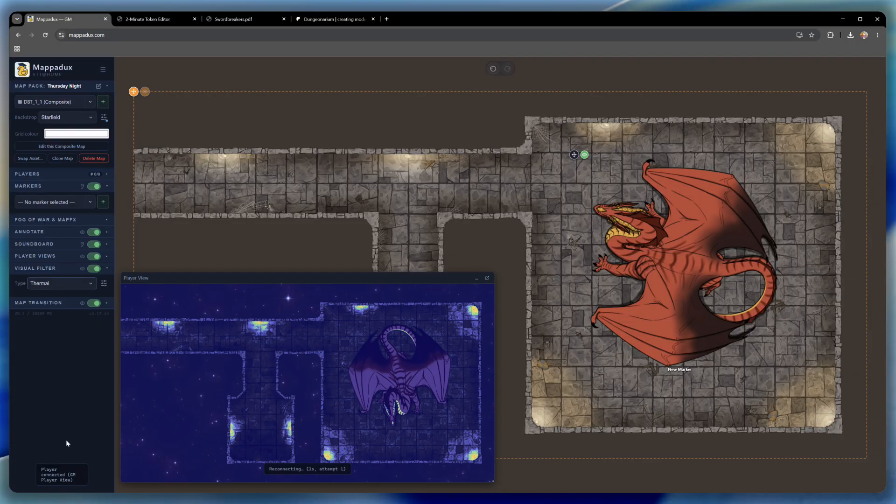
- Nudge the dragon marker slightly up and to the left within the large room
{"action": "mouse_move", "coordinate": [678, 263]}
{"action": "left_mouse_down"}
{"action": "mouse_move", "coordinate": [662, 252]}
{"action": "mouse_move", "coordinate": [690, 270]}
{"action": "left_mouse_up"}
{"action": "left_click_drag", "start_coordinate": [587, 162], "coordinate": [570, 157]}
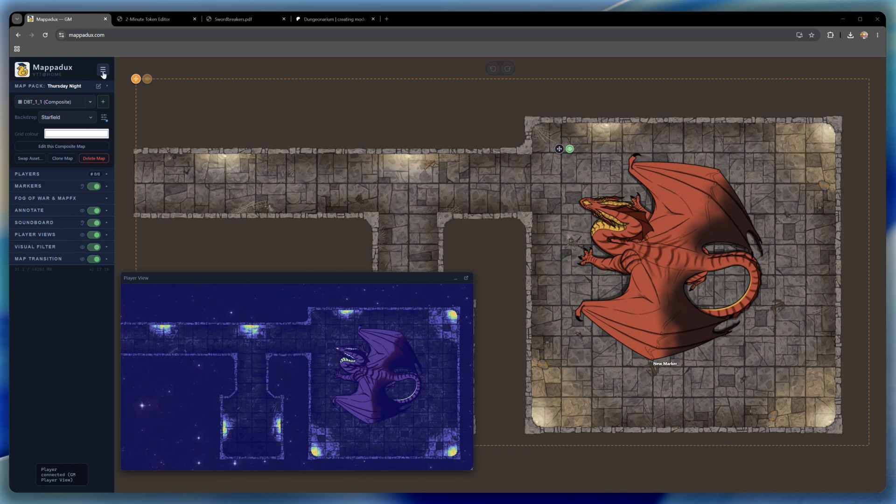
- Upload the 50x50 inn at the docks interior and exterior maps to the Map Asset Library, without picking a licence
{"action": "left_click", "coordinate": [103, 102]}
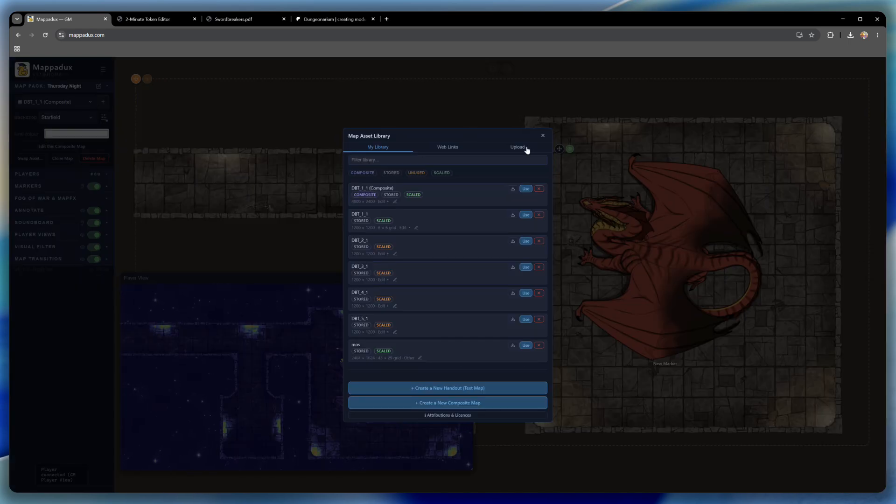
{"action": "left_click", "coordinate": [527, 148]}
{"action": "left_click_drag", "start_coordinate": [290, 348], "coordinate": [439, 278]}
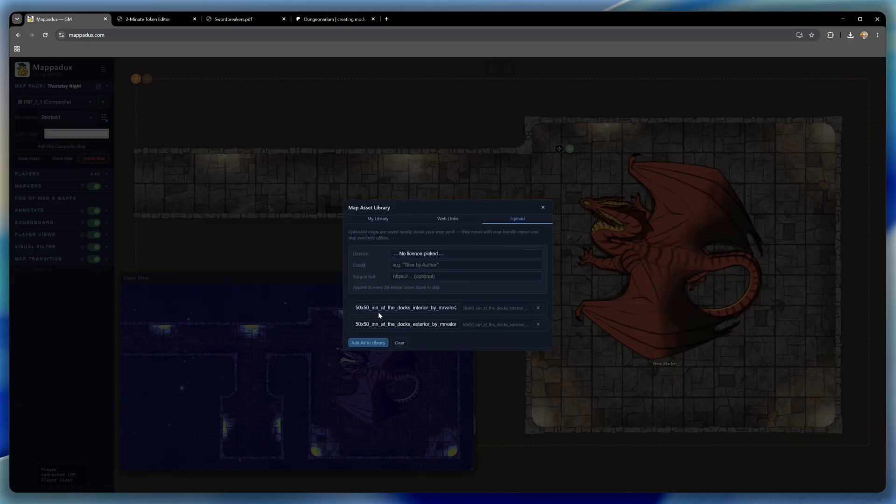
{"action": "left_click_drag", "start_coordinate": [430, 308], "coordinate": [415, 323]}
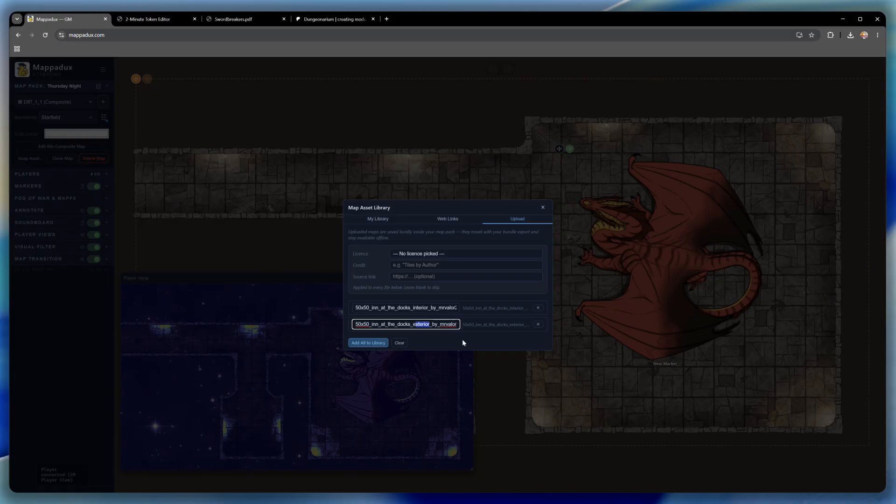
{"action": "left_click_drag", "start_coordinate": [369, 308], "coordinate": [354, 308]}
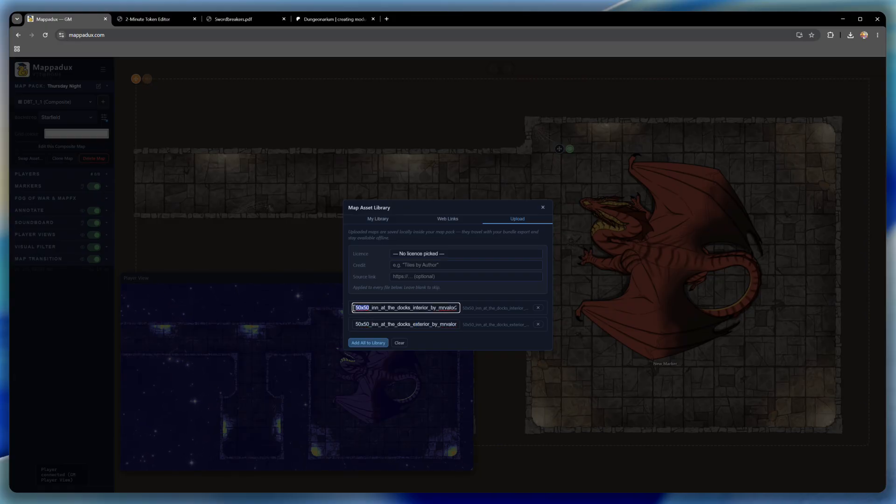
{"action": "left_click", "coordinate": [369, 343]}
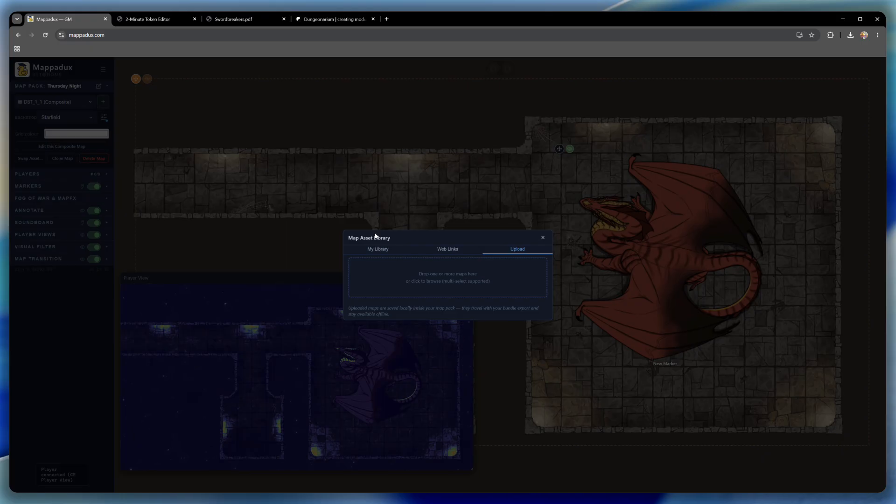
- Create a new composite map using the inn at the docks interior map as its first tile
{"action": "left_click", "coordinate": [378, 249]}
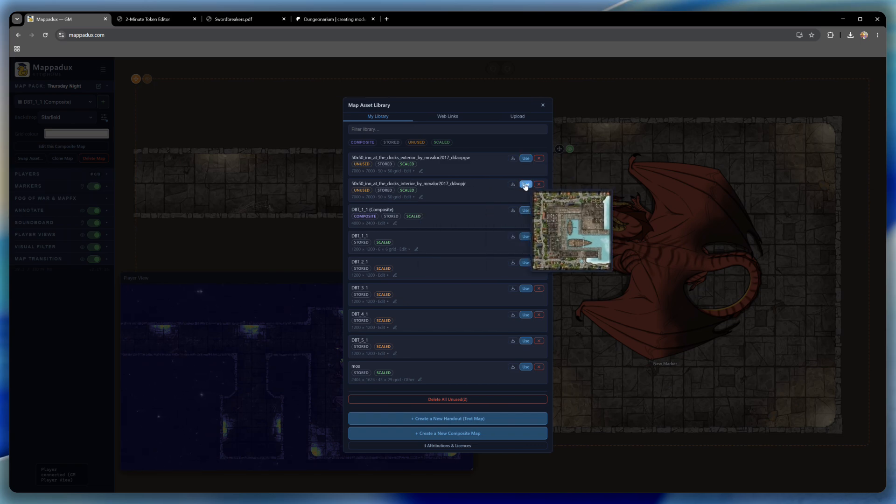
{"action": "left_click", "coordinate": [470, 433]}
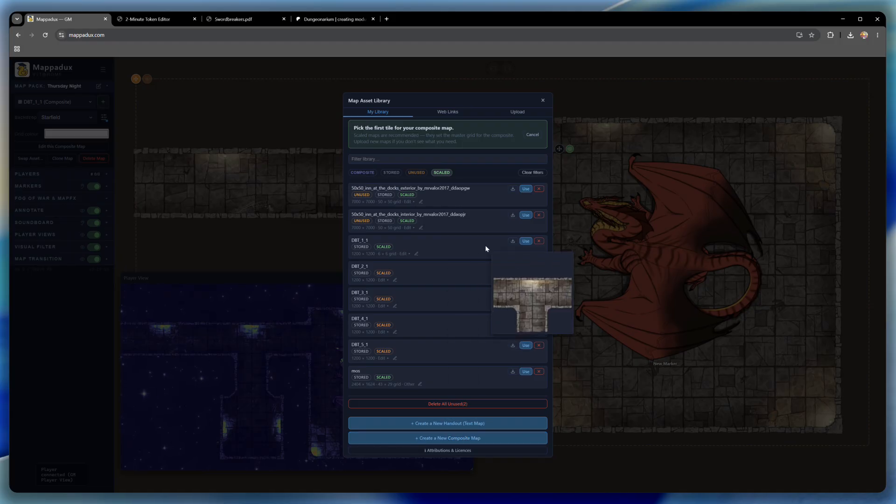
{"action": "left_click", "coordinate": [526, 215]}
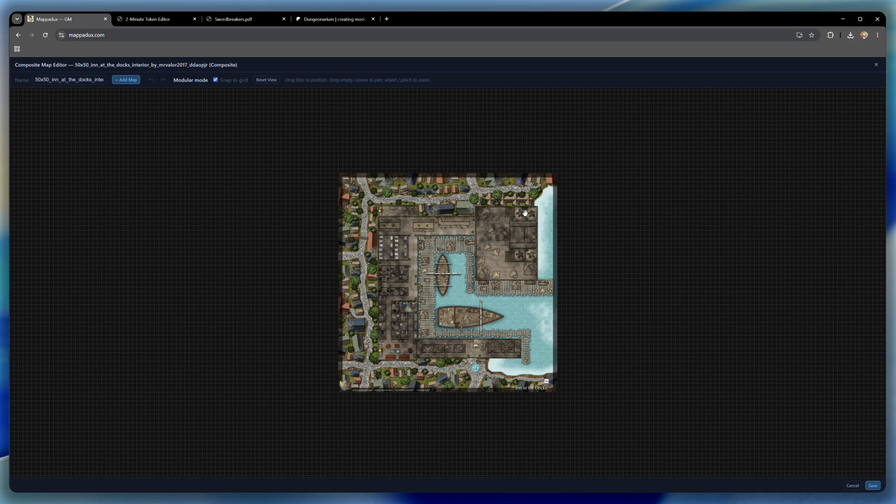
{"action": "scroll", "coordinate": [525, 247], "scroll_direction": "up", "scroll_amount": 6}
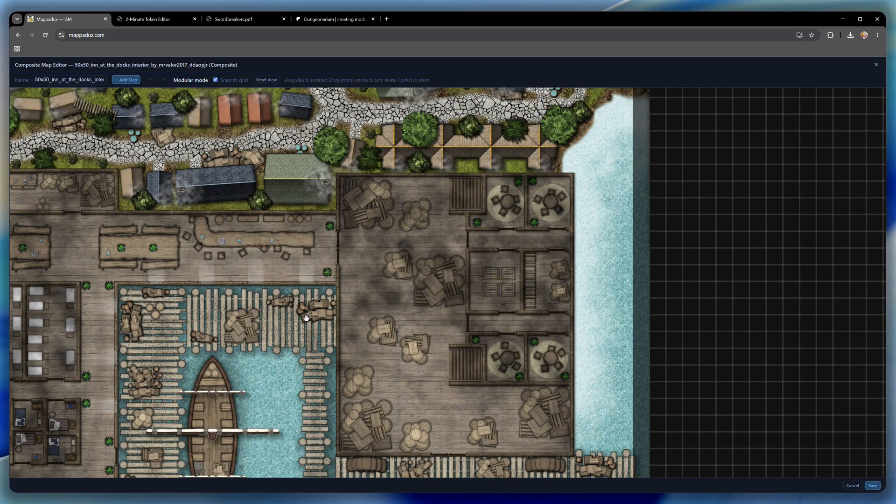
{"action": "scroll", "coordinate": [320, 311], "scroll_direction": "down", "scroll_amount": 5}
{"action": "left_click_drag", "start_coordinate": [550, 334], "coordinate": [704, 242]}
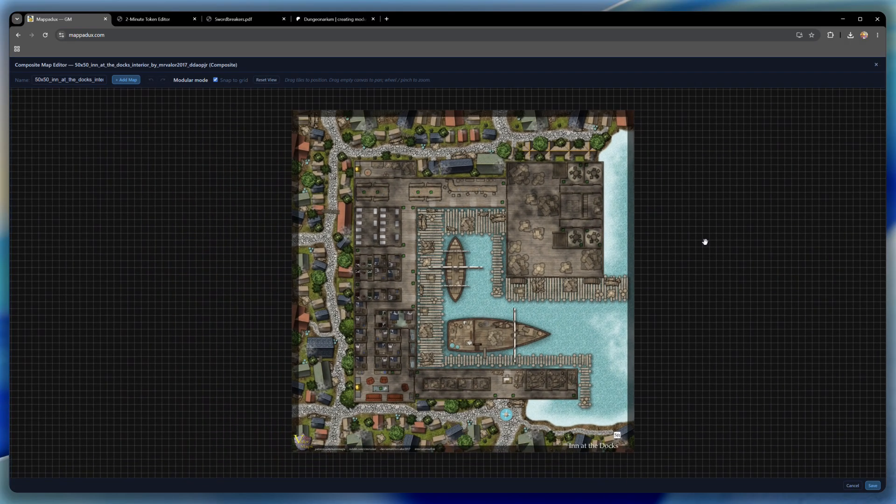
- Add the inn at the docks exterior map directly over the interior tile and save the composite map
{"action": "left_click", "coordinate": [130, 81]}
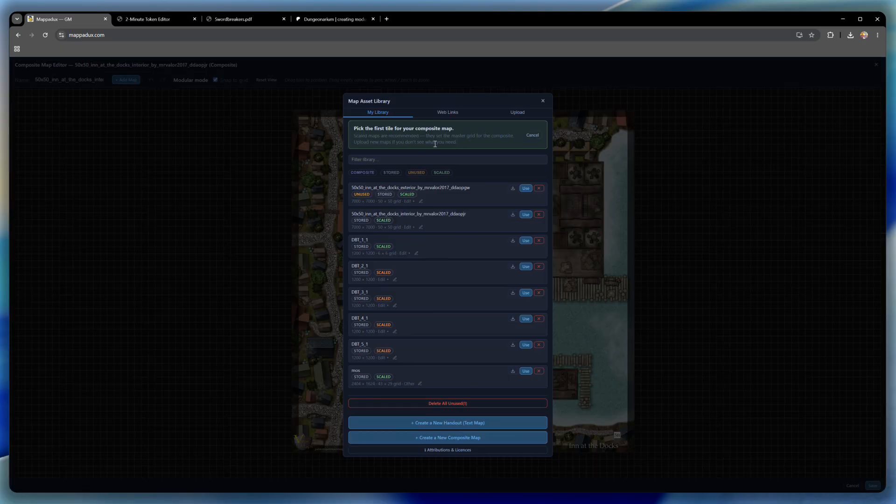
{"action": "mouse_move", "coordinate": [390, 189]}
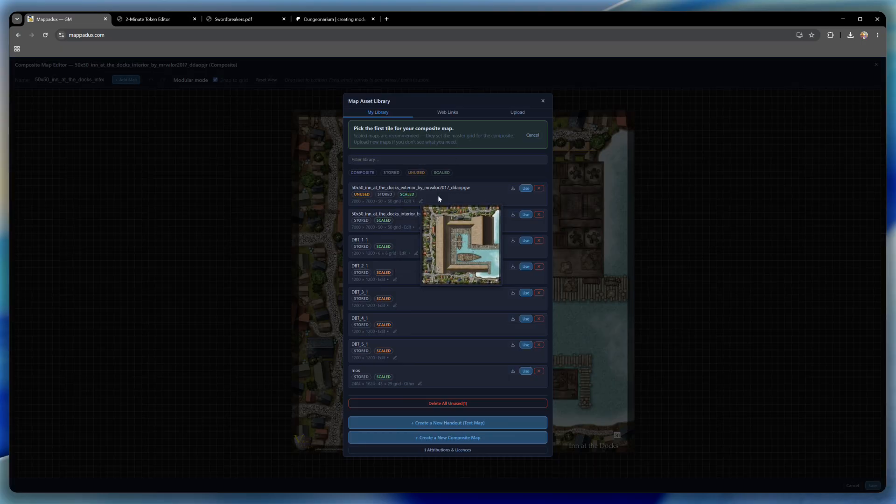
{"action": "left_click", "coordinate": [525, 188]}
{"action": "left_click_drag", "start_coordinate": [526, 318], "coordinate": [469, 292]}
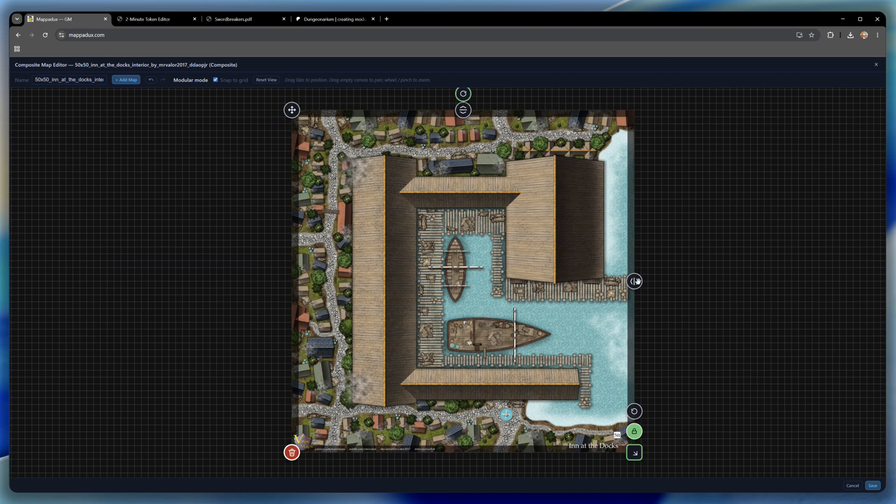
{"action": "left_click", "coordinate": [872, 486]}
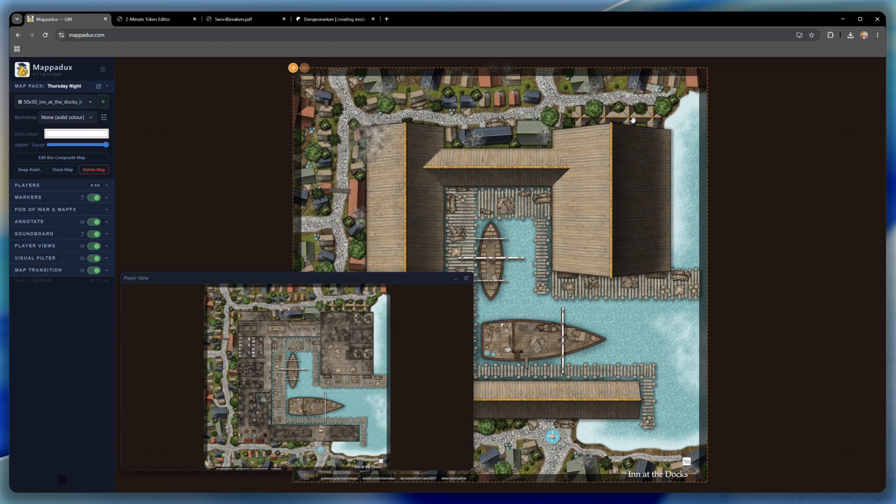
- Move the player preview slightly down, reduce the upper layer's opacity to about half and show the Fog of War and MapFX settings
{"action": "left_click_drag", "start_coordinate": [296, 278], "coordinate": [296, 283]}
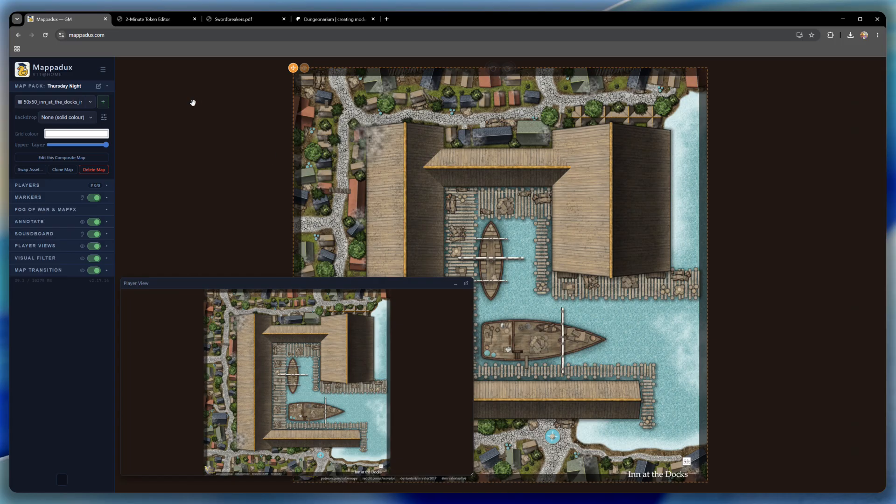
{"action": "left_click_drag", "start_coordinate": [105, 145], "coordinate": [77, 149]}
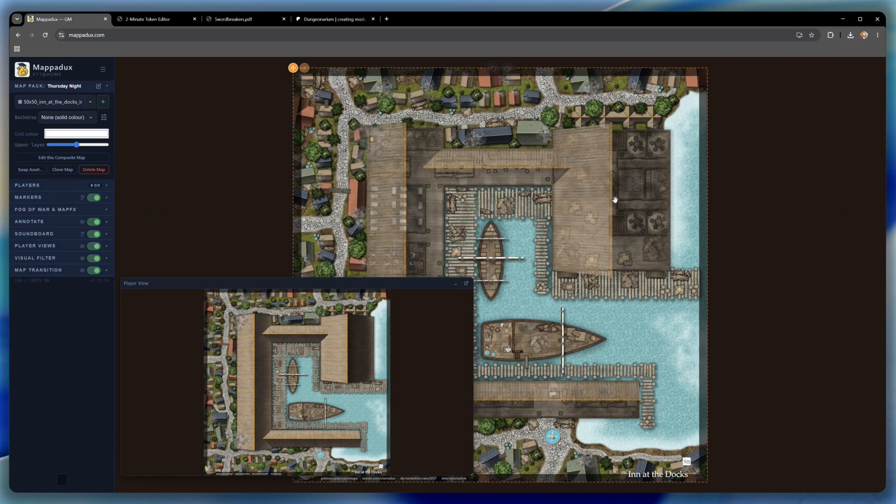
{"action": "left_click", "coordinate": [72, 210]}
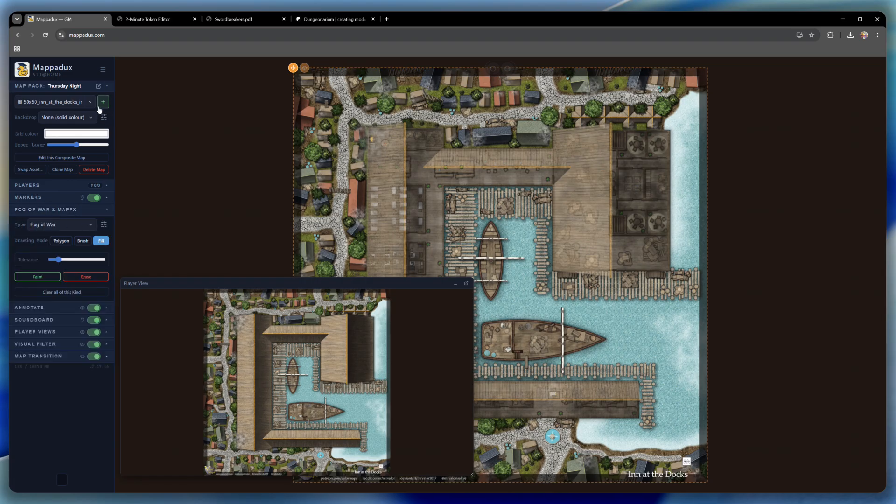
- Review the composite and individual map entries in the Map Asset Library
{"action": "left_click", "coordinate": [103, 69]}
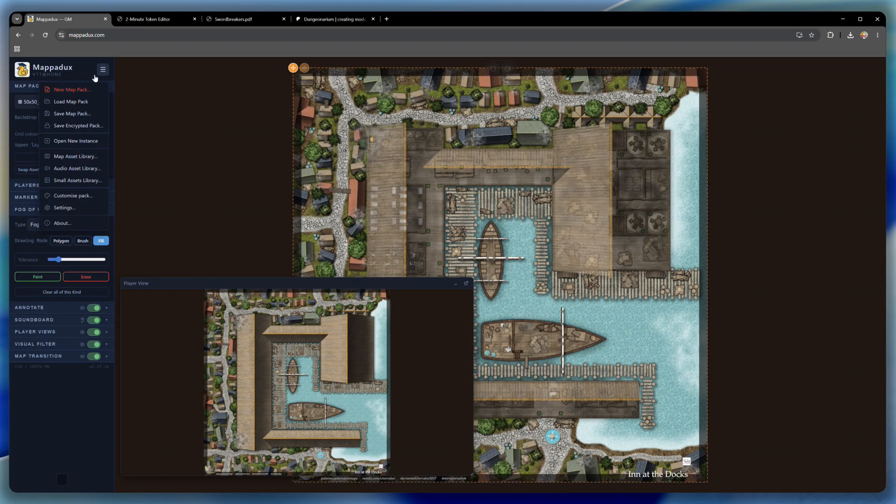
{"action": "left_click", "coordinate": [75, 162]}
{"action": "mouse_move", "coordinate": [359, 158]}
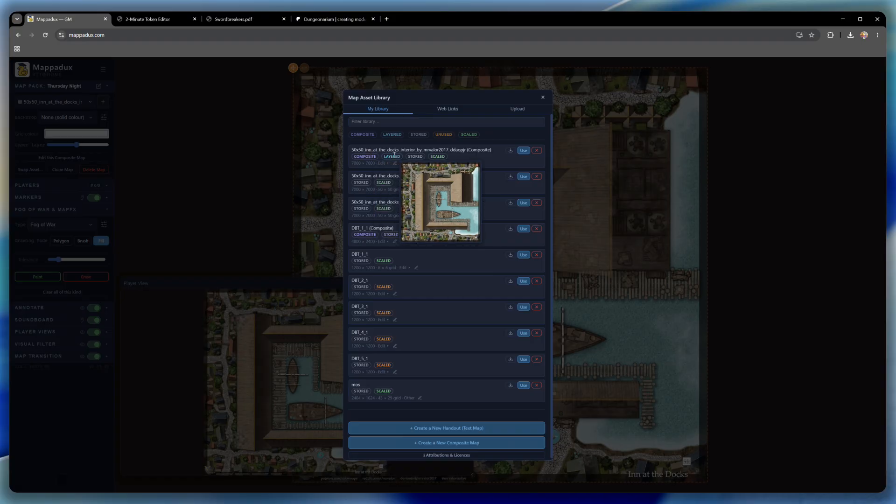
{"action": "left_click", "coordinate": [543, 98]}
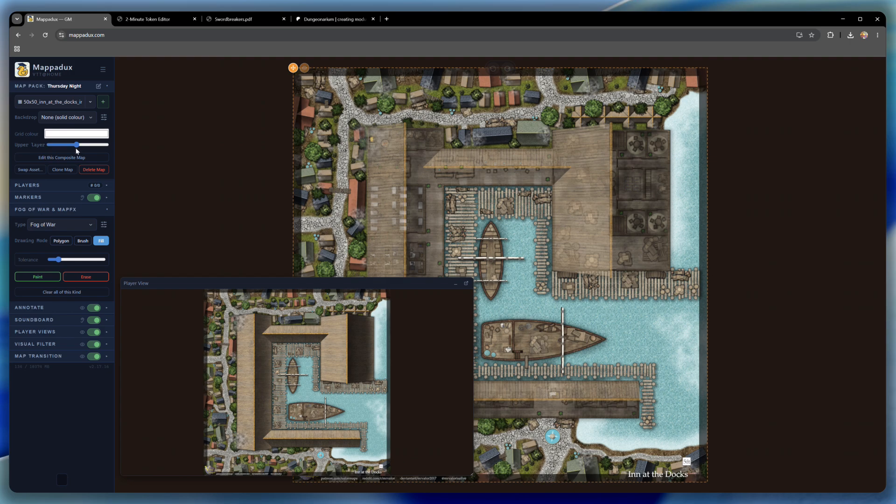
- Paint a rectangular Reveal Map Layer polygon around the large northeastern building's roof to expose its interior
{"action": "mouse_move", "coordinate": [76, 146]}
{"action": "left_mouse_down"}
{"action": "mouse_move", "coordinate": [62, 147]}
{"action": "mouse_move", "coordinate": [75, 147]}
{"action": "left_mouse_up"}
{"action": "left_click", "coordinate": [74, 256]}
{"action": "left_click", "coordinate": [46, 277]}
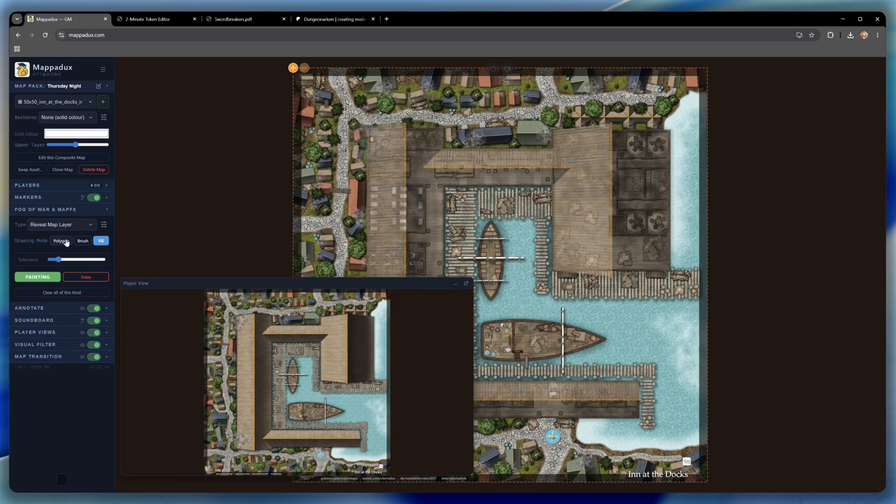
{"action": "left_click", "coordinate": [66, 242]}
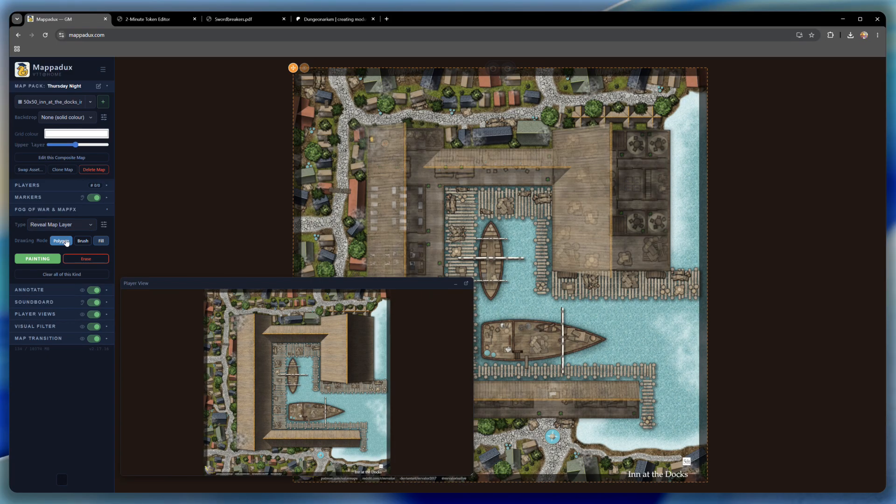
{"action": "left_click", "coordinate": [552, 123]}
{"action": "left_click", "coordinate": [672, 123]}
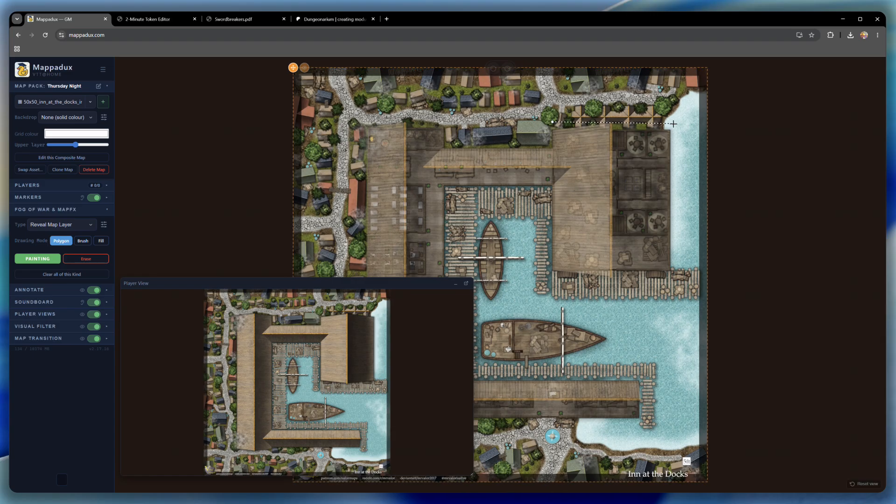
{"action": "left_click", "coordinate": [672, 274]}
{"action": "left_click", "coordinate": [549, 276]}
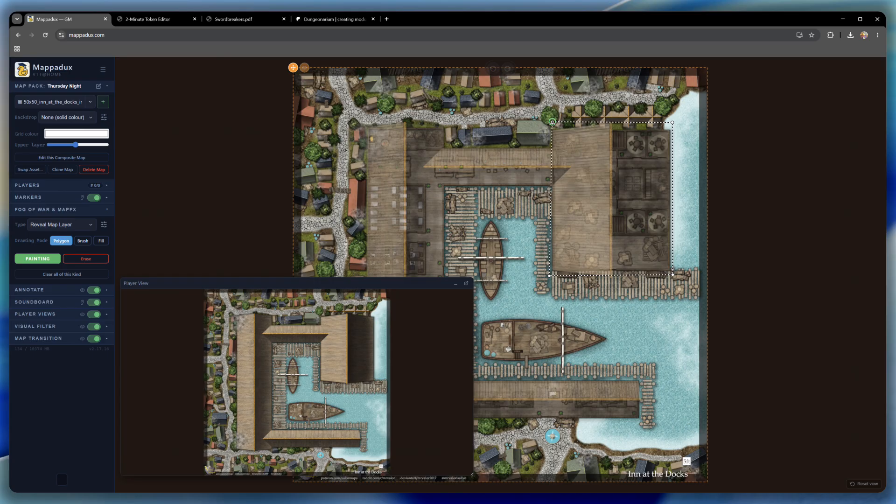
{"action": "left_click", "coordinate": [552, 123]}
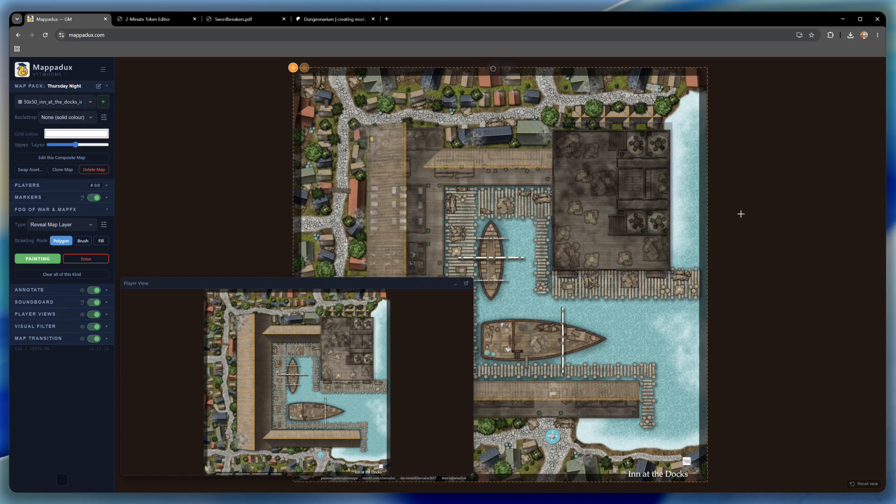
- Fill the harbour, the water strip beside the large building and the southern shallows with the Ocean effect at a slightly higher tolerance
{"action": "left_click", "coordinate": [41, 259]}
{"action": "left_click_drag", "start_coordinate": [146, 228], "coordinate": [320, 224]}
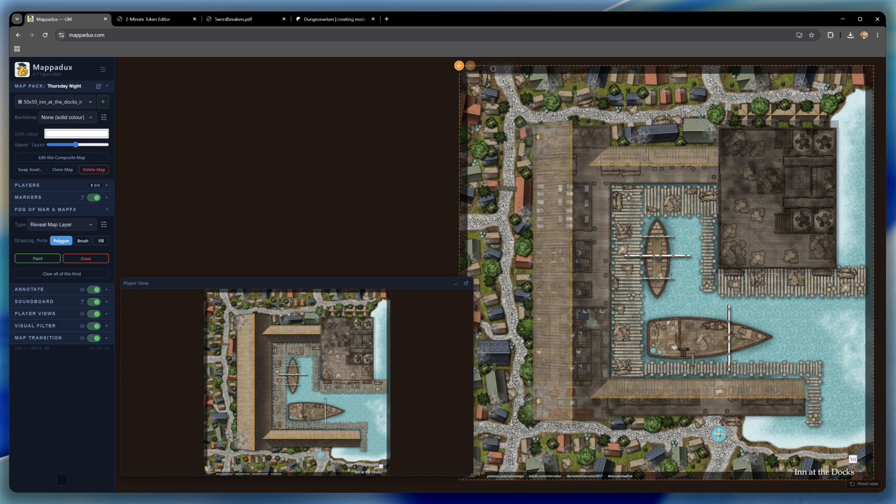
{"action": "left_click", "coordinate": [46, 299]}
{"action": "left_click", "coordinate": [101, 241]}
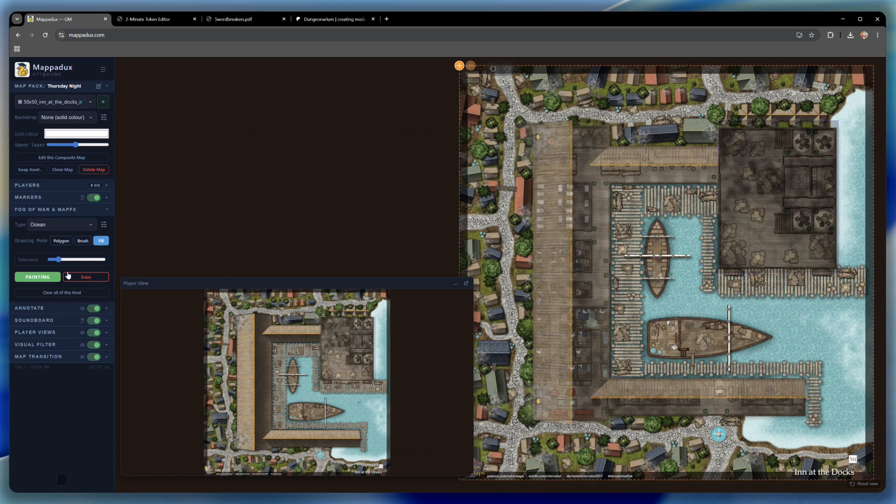
{"action": "left_click_drag", "start_coordinate": [57, 259], "coordinate": [66, 260]}
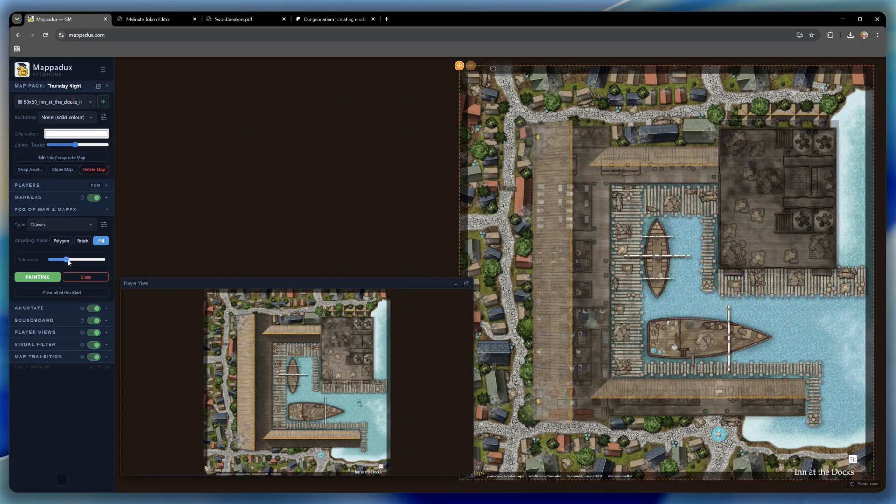
{"action": "left_click", "coordinate": [68, 260]}
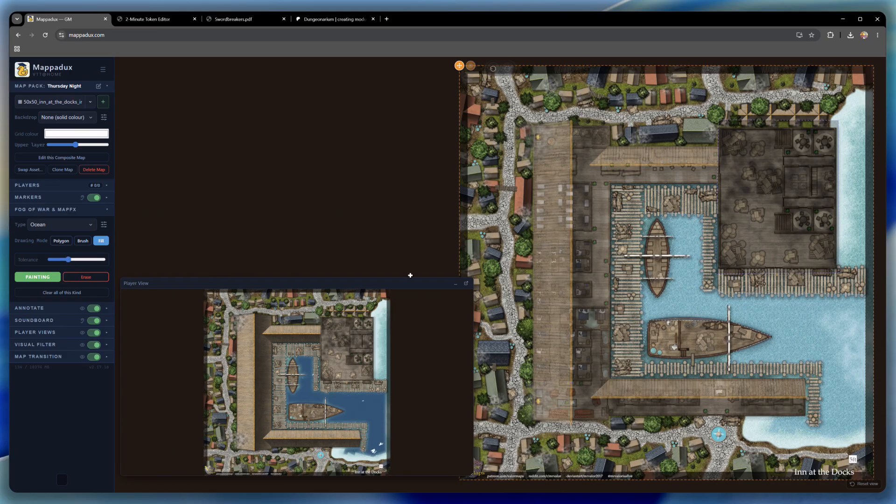
{"action": "left_click", "coordinate": [849, 235]}
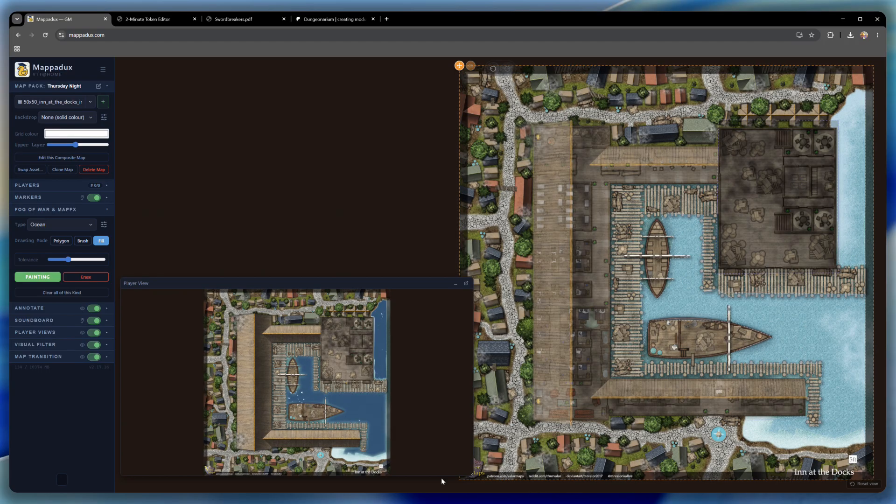
{"action": "left_click", "coordinate": [786, 441]}
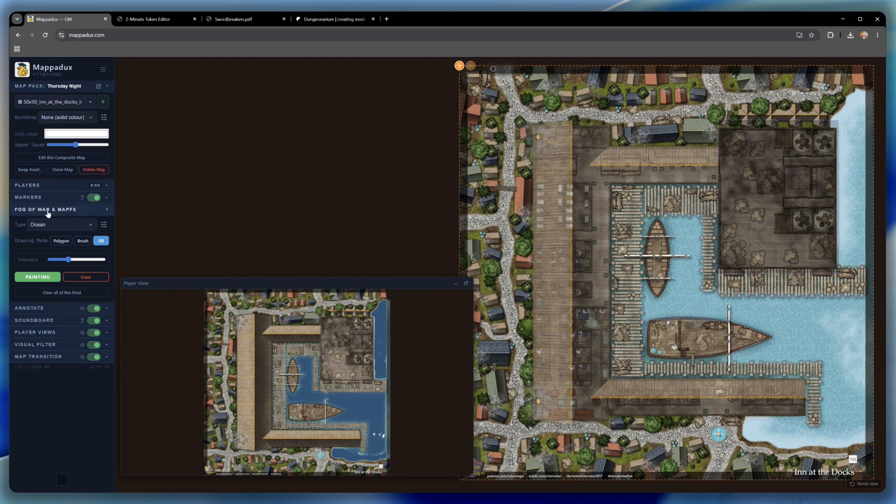
- Add an empty sound slot to the Soundboard and open the Audio Asset Library to assign its sound
{"action": "left_click", "coordinate": [50, 322]}
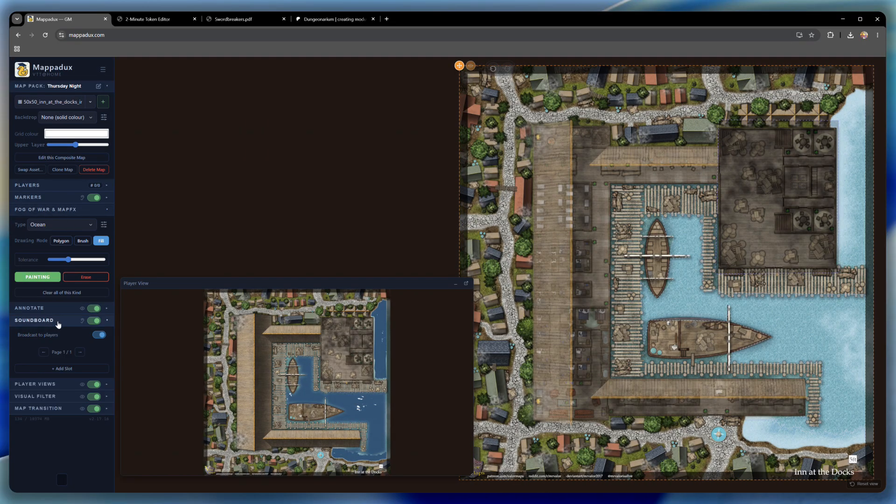
{"action": "left_click", "coordinate": [73, 369]}
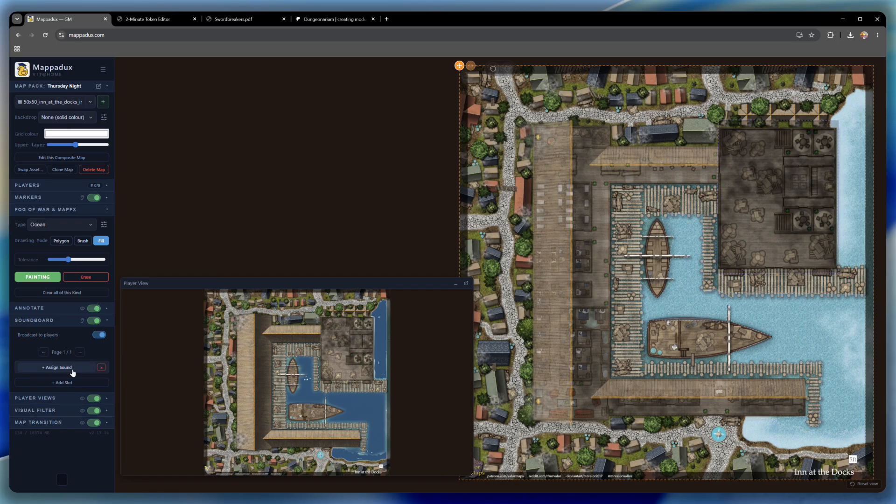
{"action": "left_click", "coordinate": [53, 369]}
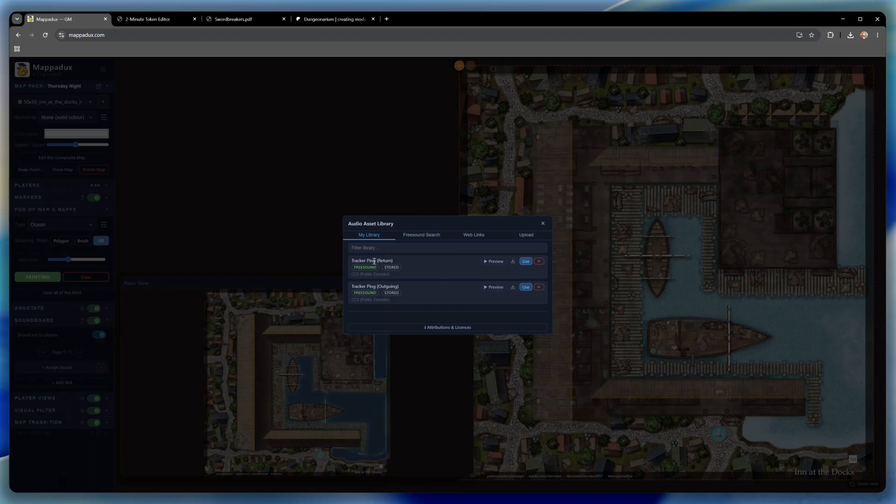
- Search Freesound for "seagulls waves" with the duration filter set to Any length
{"action": "left_click", "coordinate": [424, 236]}
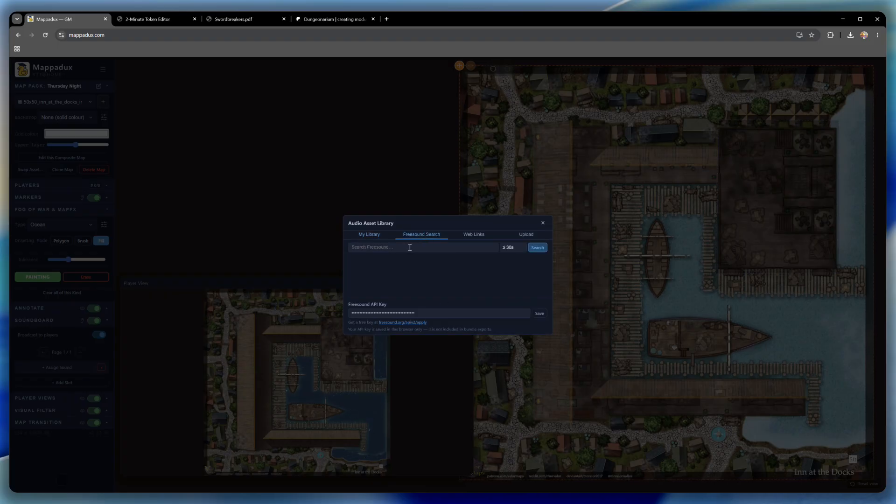
{"action": "type", "text": "sae"}
{"action": "left_click", "coordinate": [541, 250]}
{"action": "key", "text": "BackSpace"}
{"action": "key", "text": "BackSpace"}
{"action": "type", "text": "ea"}
{"action": "left_click", "coordinate": [511, 306]}
{"action": "left_click", "coordinate": [542, 249]}
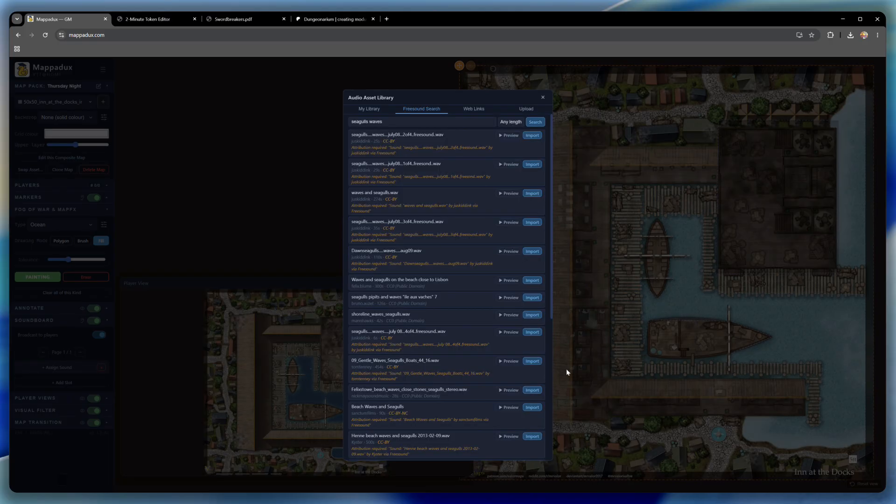
- Preview and import the "seagulls....waves...july08...2of4..freesound.wav" result, and use it for the new soundboard slot
{"action": "left_click", "coordinate": [509, 137]}
{"action": "left_click", "coordinate": [532, 135]}
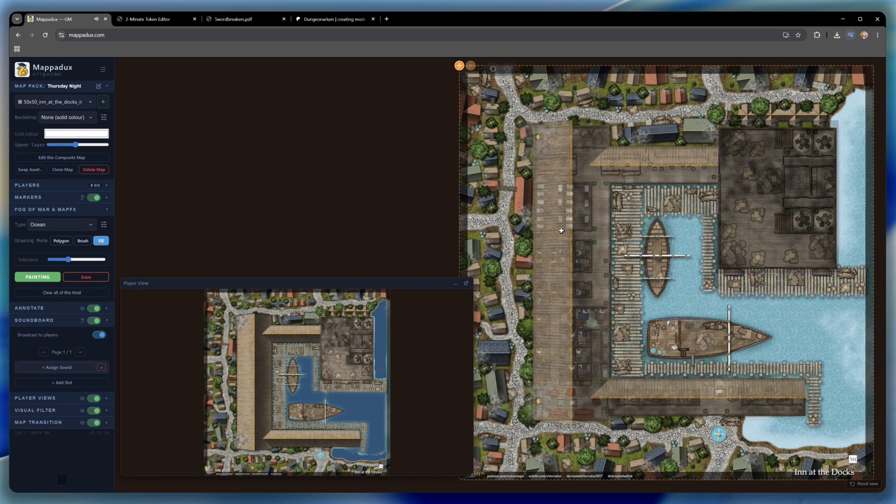
{"action": "left_click", "coordinate": [63, 367]}
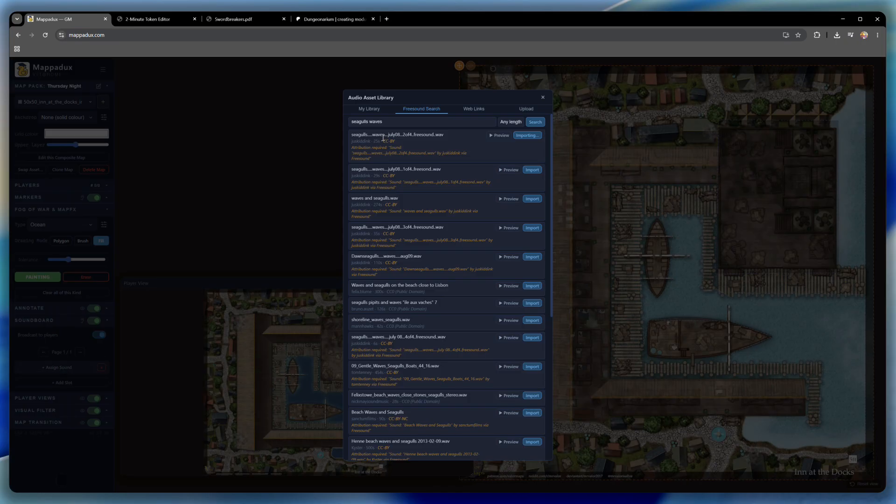
{"action": "left_click", "coordinate": [367, 109]}
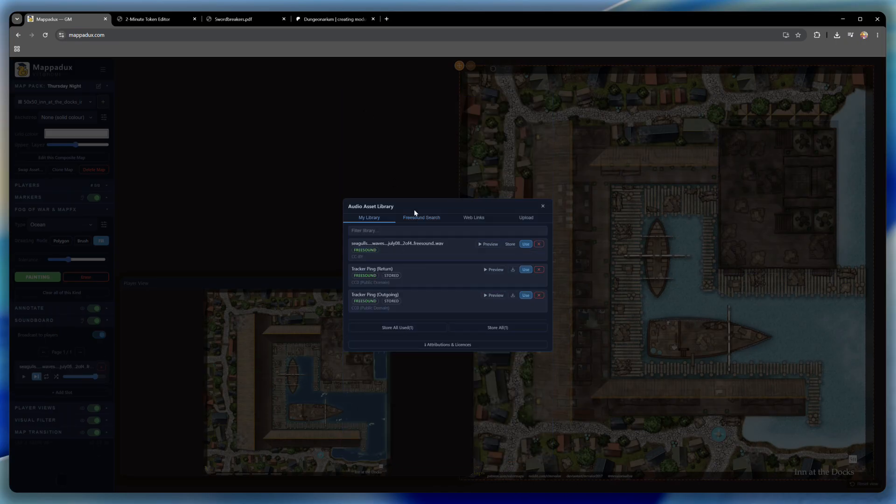
{"action": "left_click", "coordinate": [525, 244]}
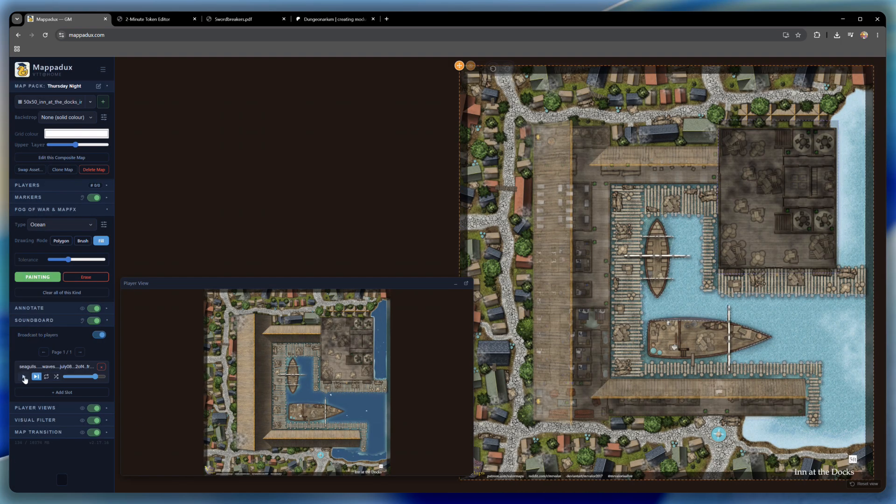
- Play the seagulls and waves sound on loop and lower its volume to near the minimum
{"action": "left_click", "coordinate": [46, 376]}
{"action": "left_click", "coordinate": [24, 377]}
{"action": "left_click_drag", "start_coordinate": [95, 377], "coordinate": [90, 377]}
{"action": "left_click", "coordinate": [68, 377]}
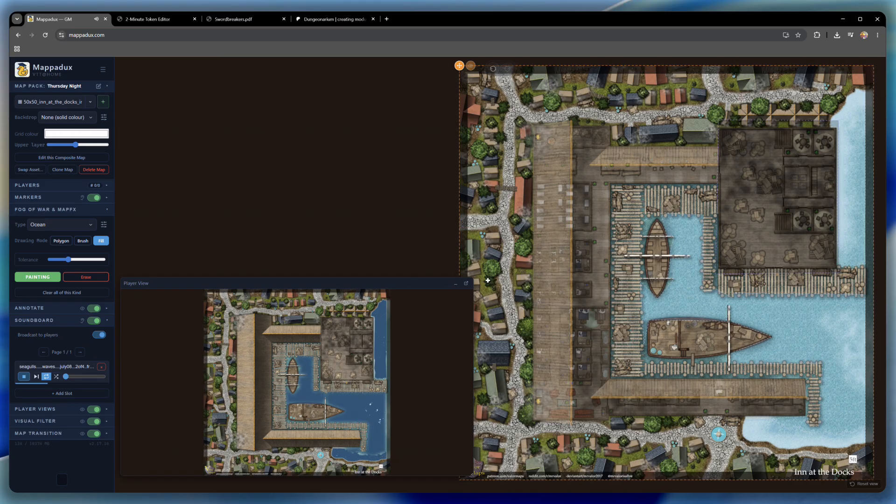
- Move the player preview higher and enlarge it to view the ocean effect on the Inn at the Docks map
{"action": "left_click_drag", "start_coordinate": [429, 282], "coordinate": [484, 104]}
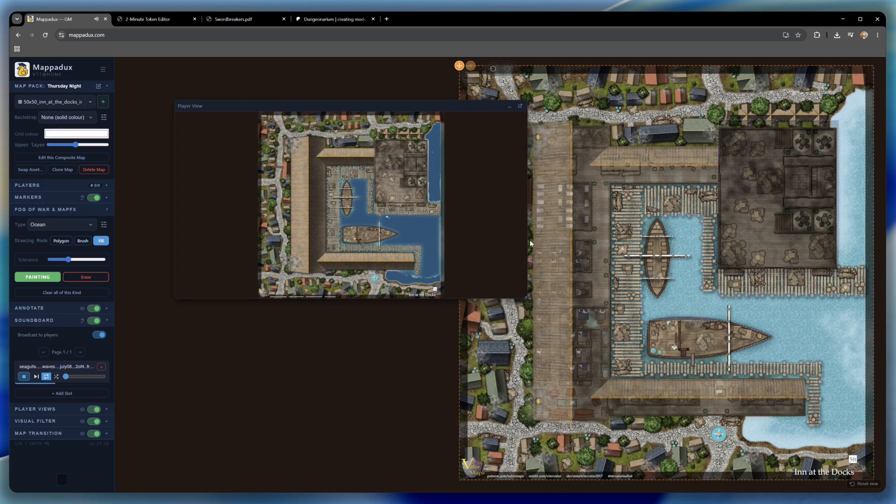
{"action": "left_click_drag", "start_coordinate": [526, 297], "coordinate": [779, 440]}
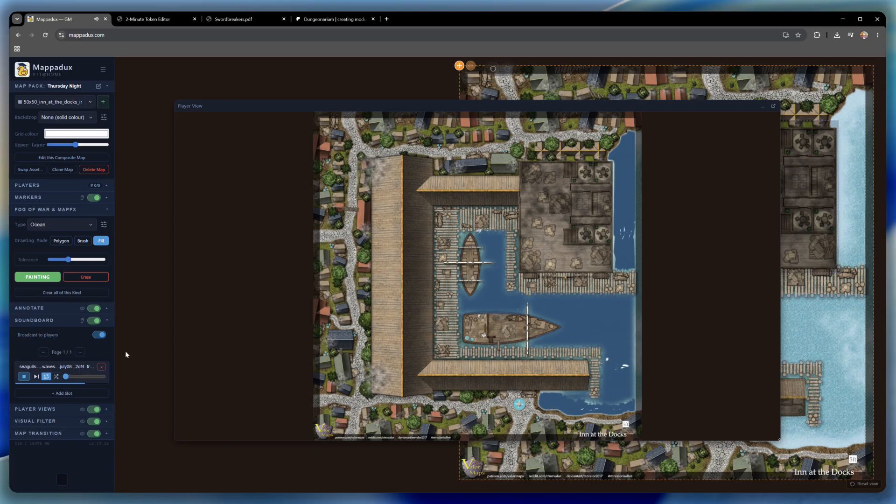
- Stop the seagulls and waves sound and turn off Ocean painting
{"action": "left_click", "coordinate": [24, 376]}
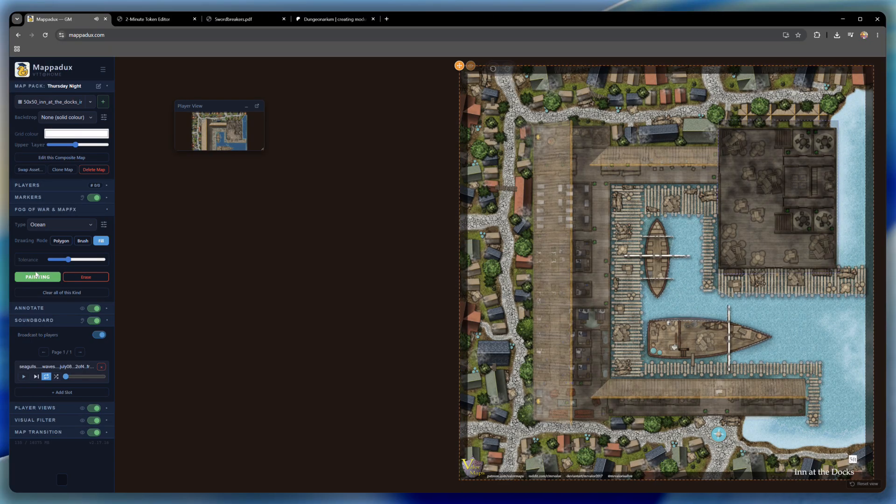
{"action": "left_click", "coordinate": [40, 278]}
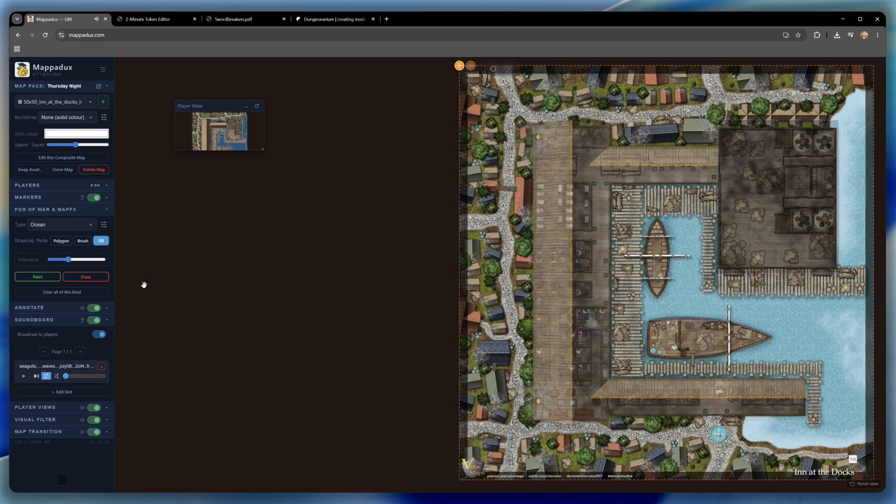